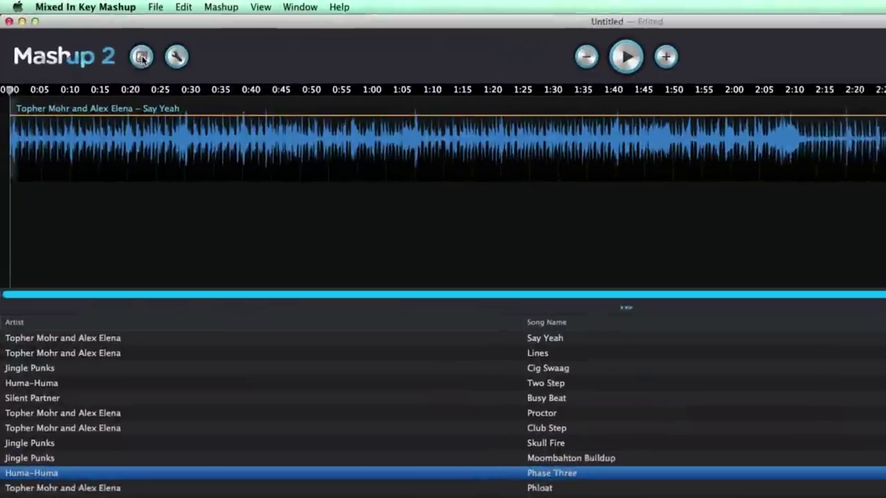
left_click(141, 58)
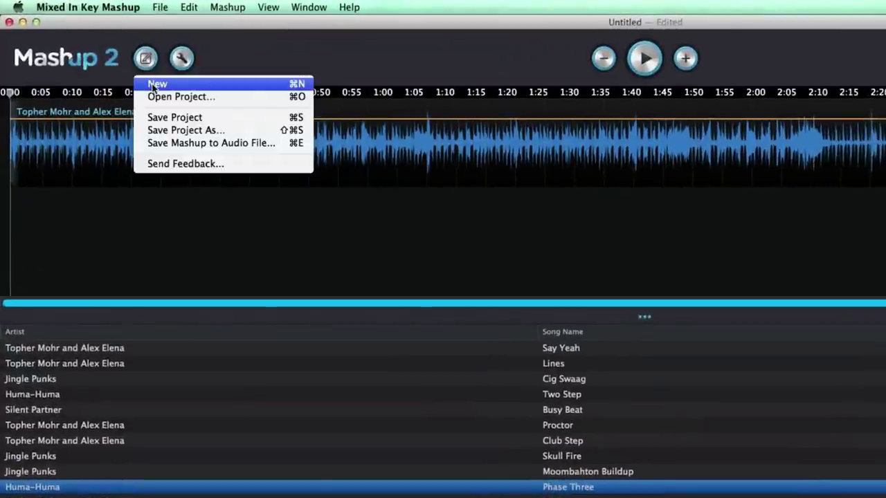
left_click(181, 58)
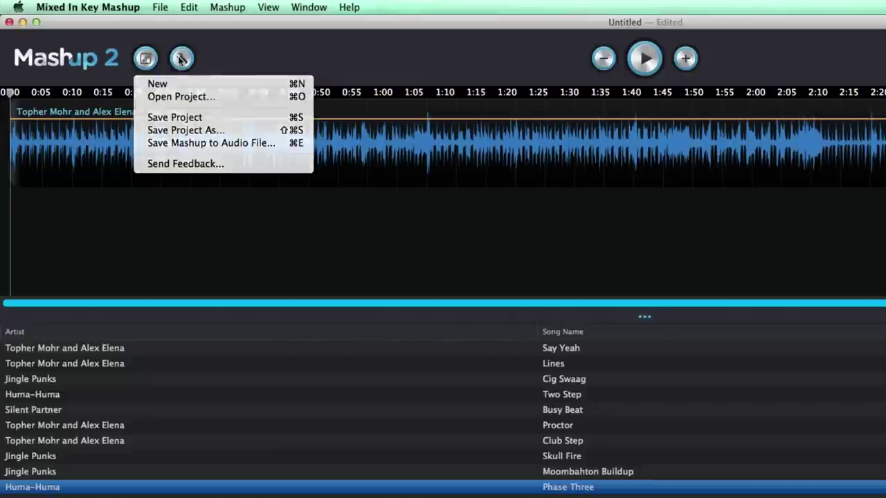
left_click(181, 58)
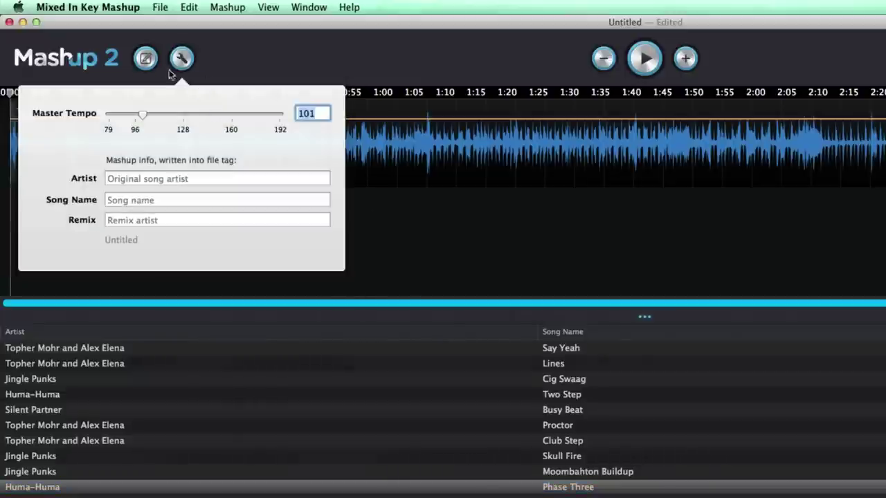
- Examine the naming, file type and tag options for saving the mashup as an audio file, and cancel the save
left_click(144, 60)
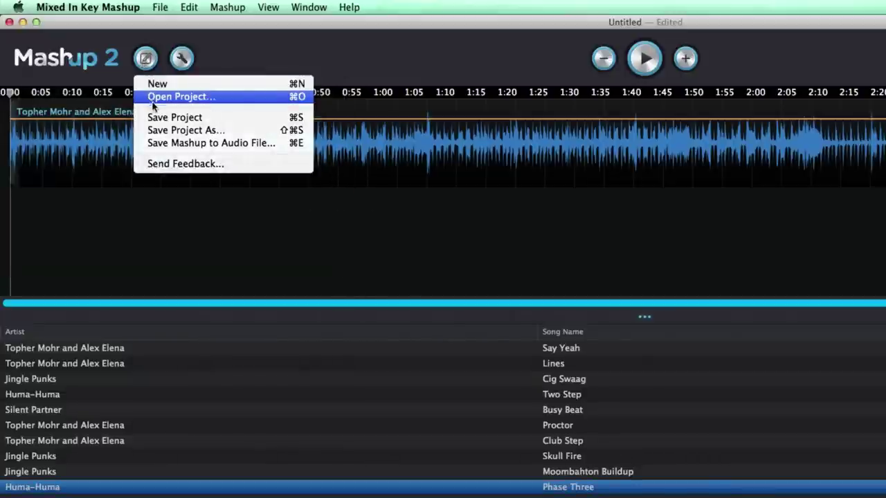
left_click(167, 143)
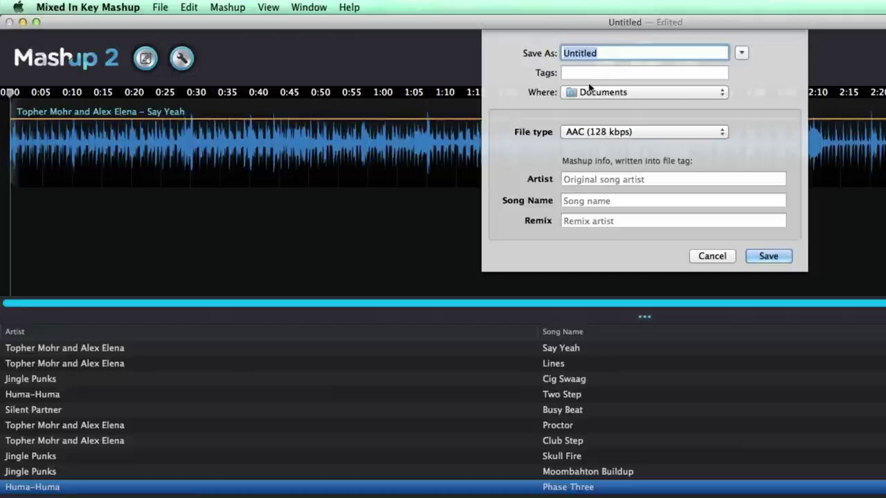
left_click(582, 74)
left_click(513, 77)
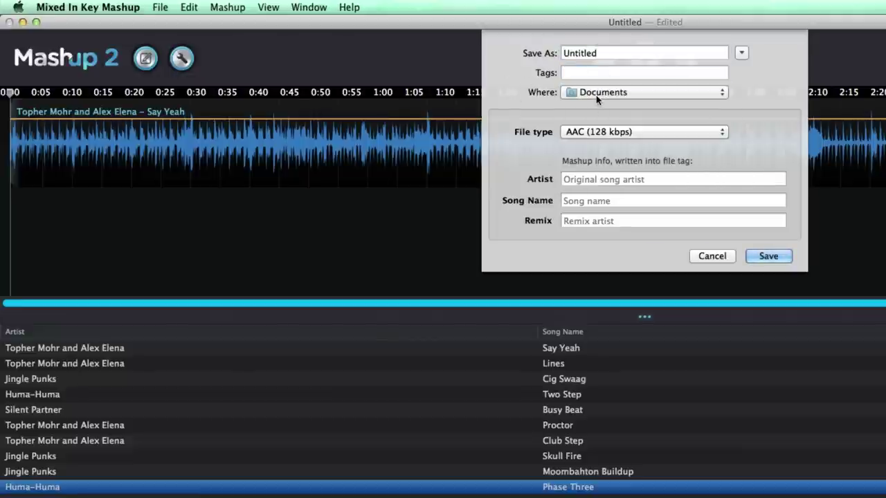
left_click(597, 132)
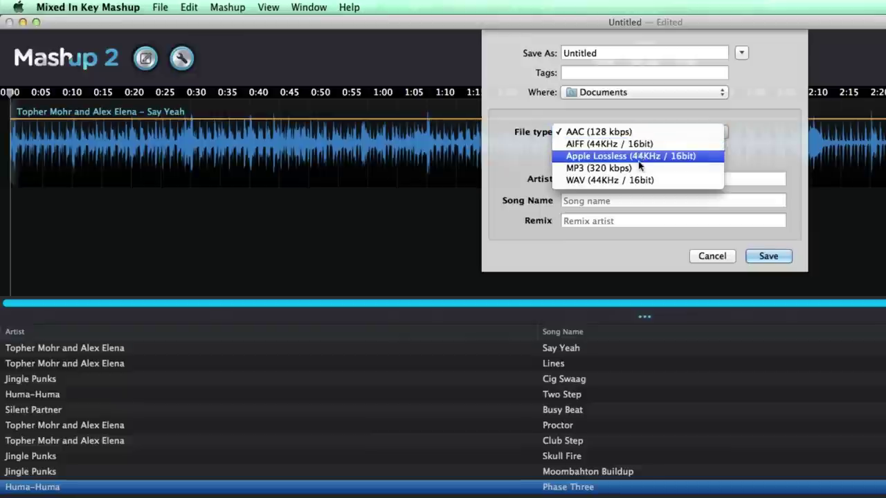
left_click(772, 138)
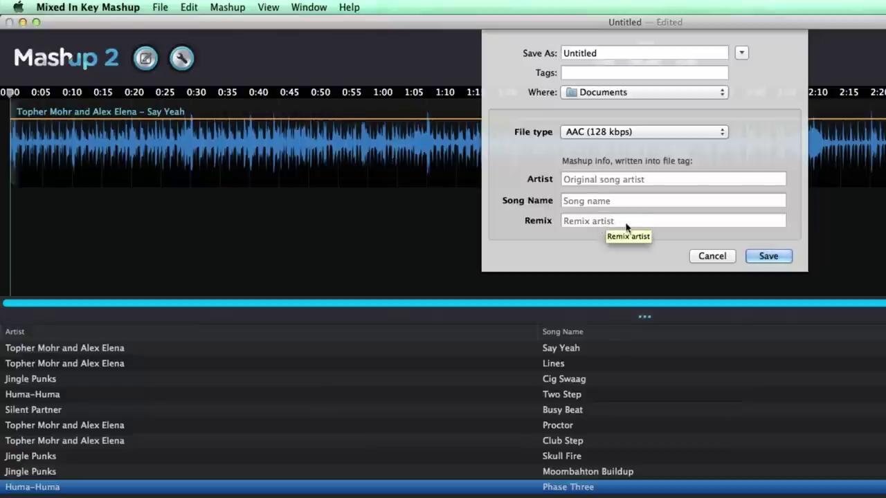
left_click(702, 262)
- Examine the project's master tempo and file tag settings, and close them
left_click(181, 58)
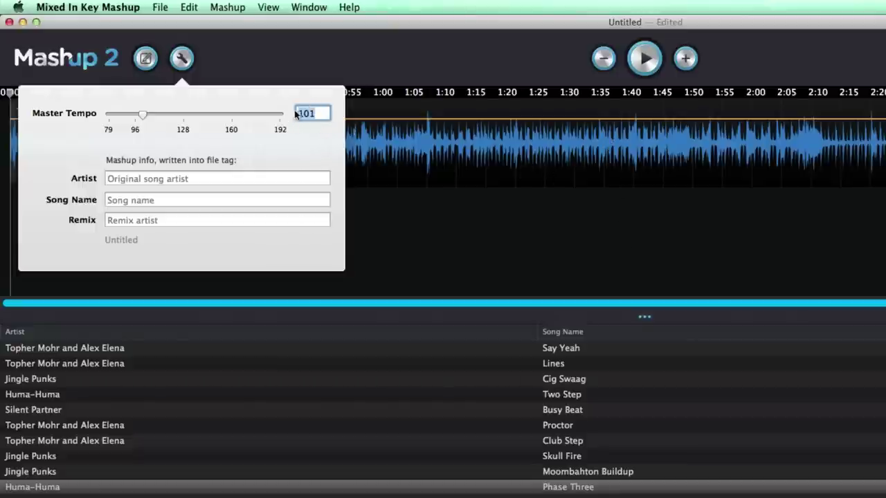
left_click(181, 63)
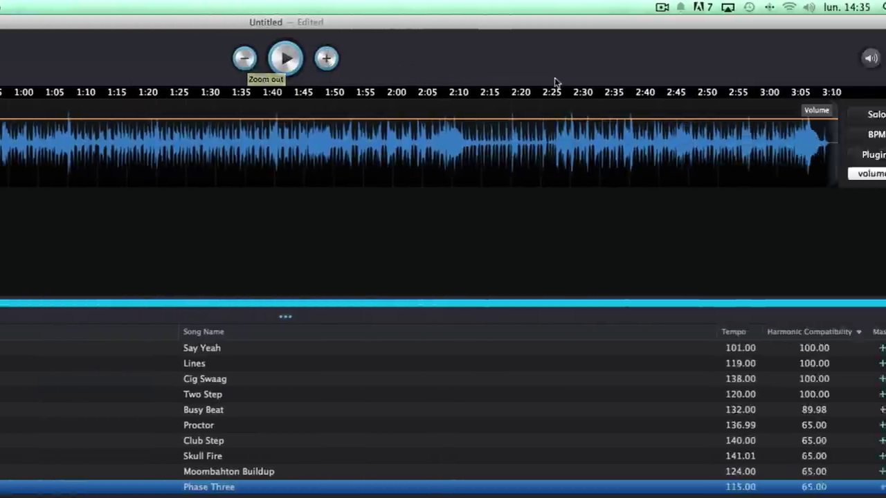
- Open the online how-to guide, look over its instructions for adding music files, and close the browser window
left_click(826, 58)
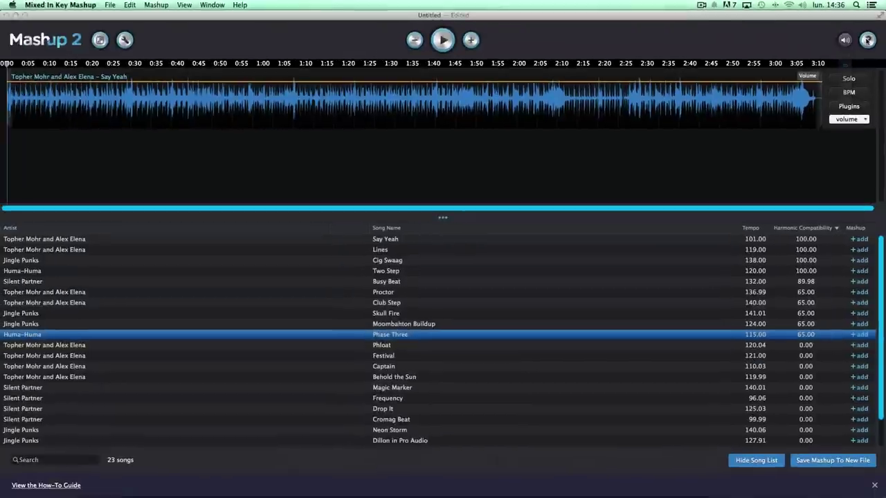
left_click(859, 58)
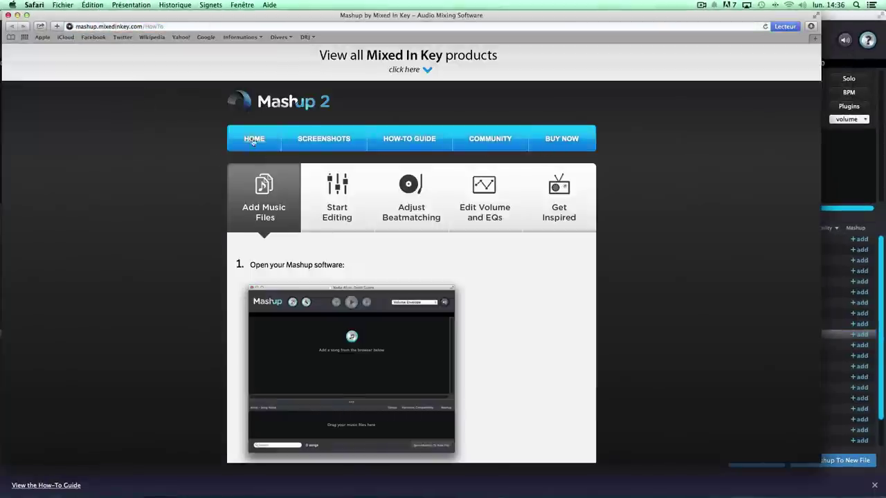
scroll(323, 202, "down", 5)
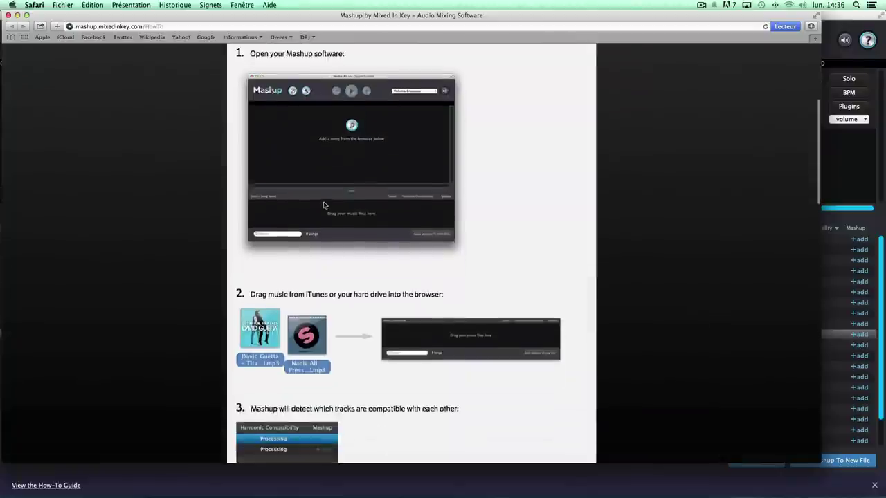
scroll(328, 205, "up", 5)
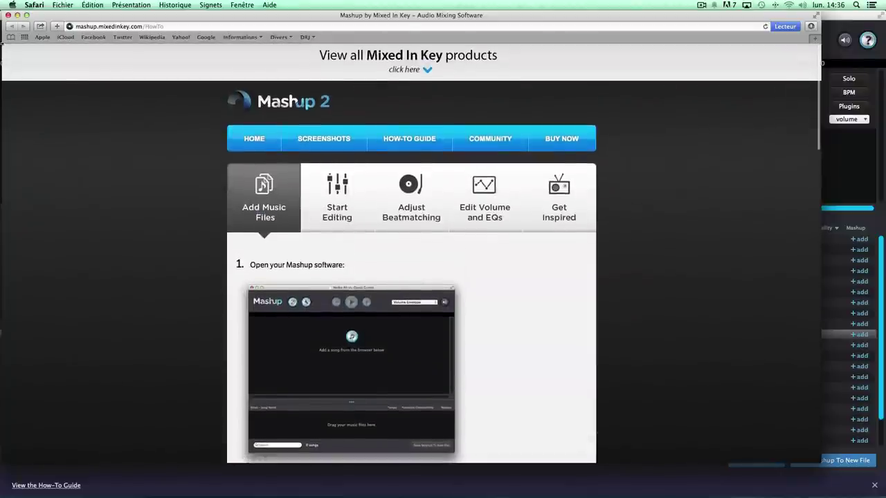
left_click(9, 15)
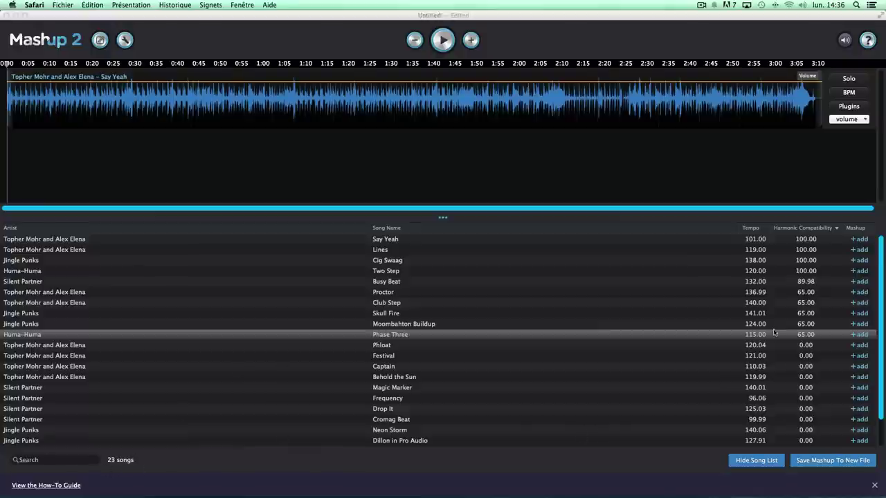
- Add the song Two Step by Huma-Huma to the mashup as a second track and hide the song list
left_click(395, 271)
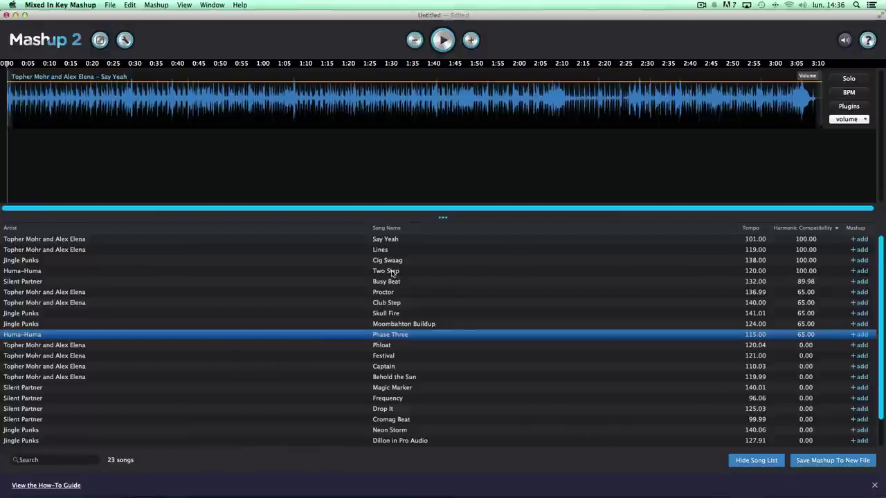
left_click(390, 272)
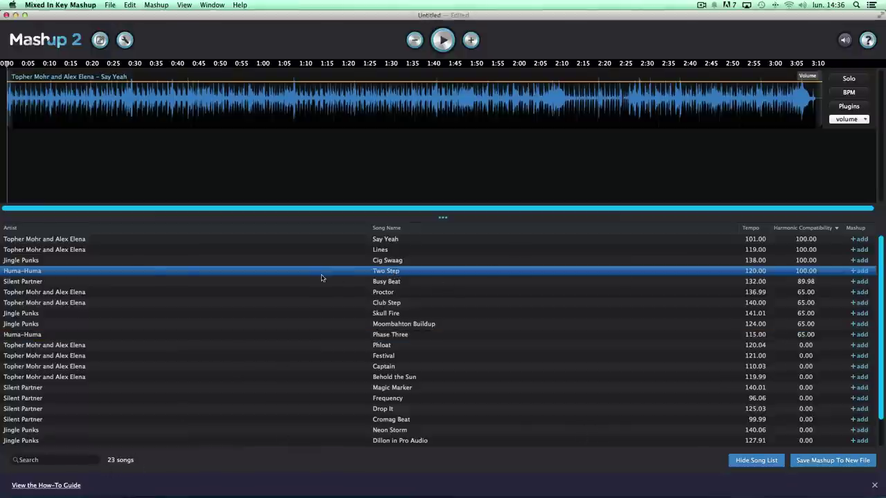
left_click(861, 271)
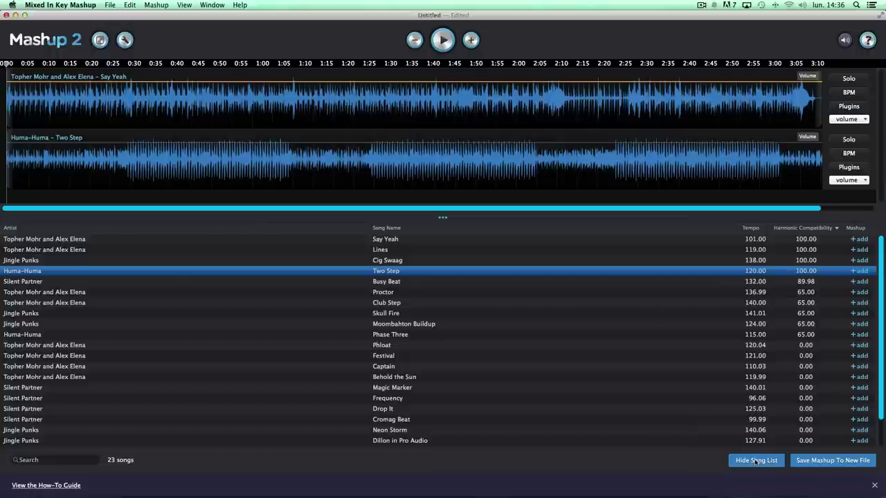
left_click(755, 463)
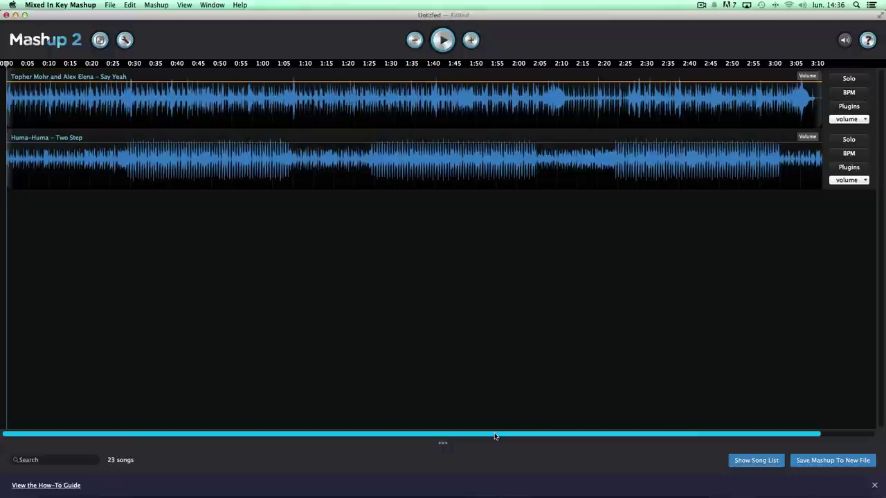
- Shift the Two Step track about 0.3 seconds later on the timeline
left_click_drag(553, 429, 577, 438)
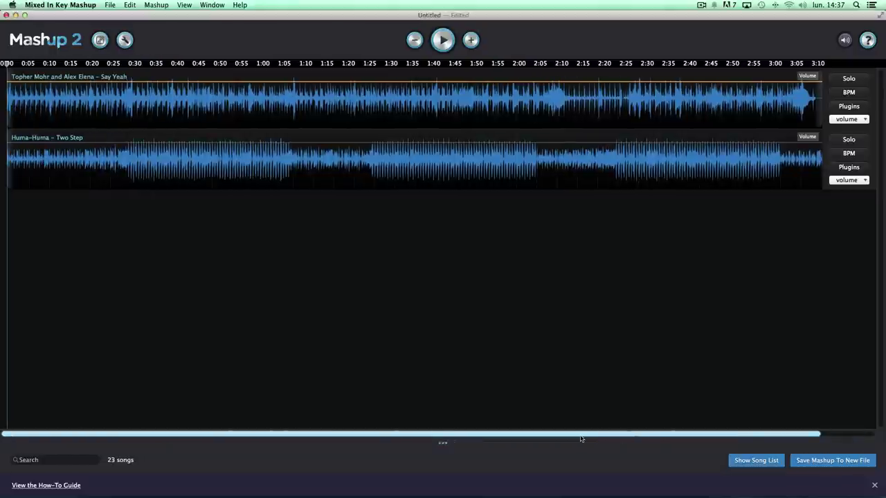
left_click(471, 41)
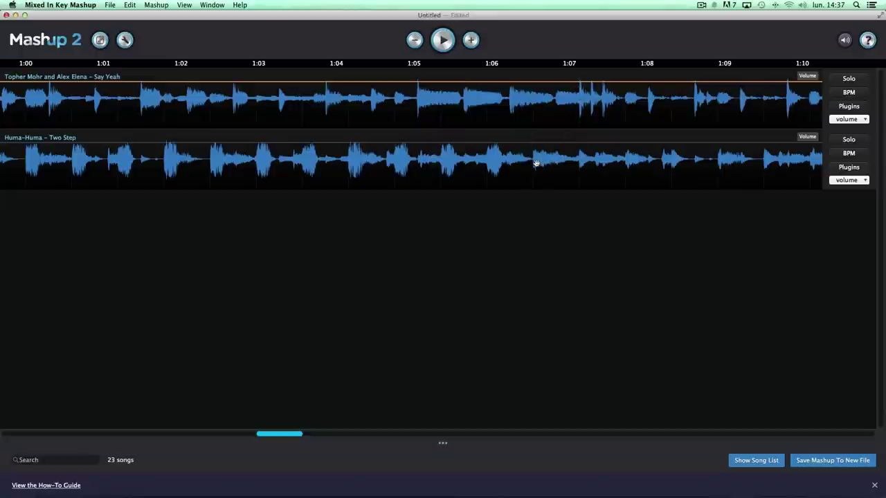
left_click(508, 162)
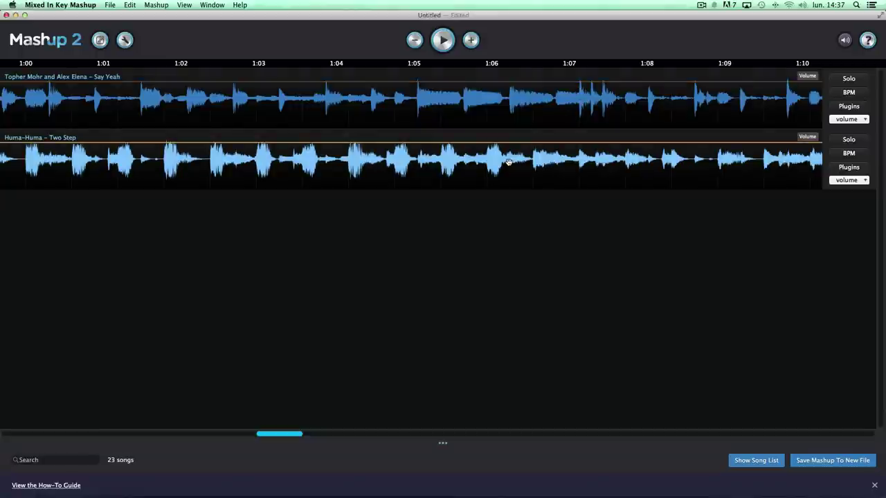
left_click_drag(508, 163, 541, 163)
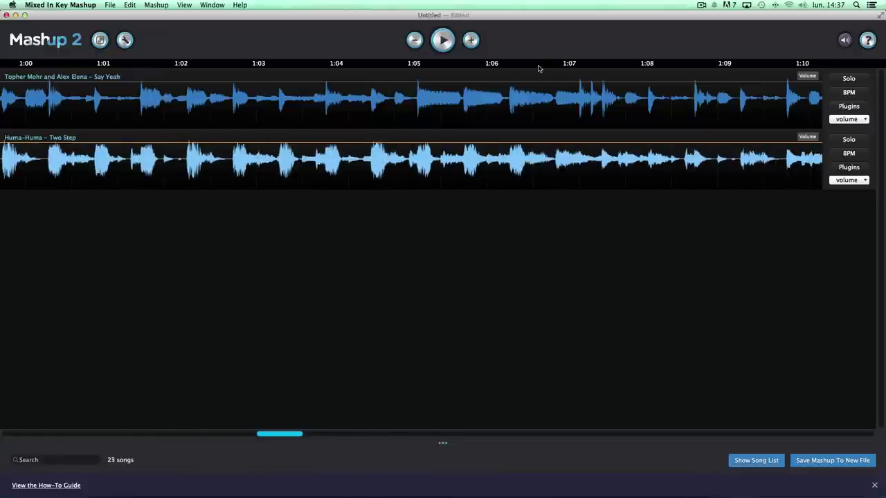
- Reposition the playhead on the timeline, leaving it between 1:06 and 1:07
left_click_drag(547, 66, 435, 65)
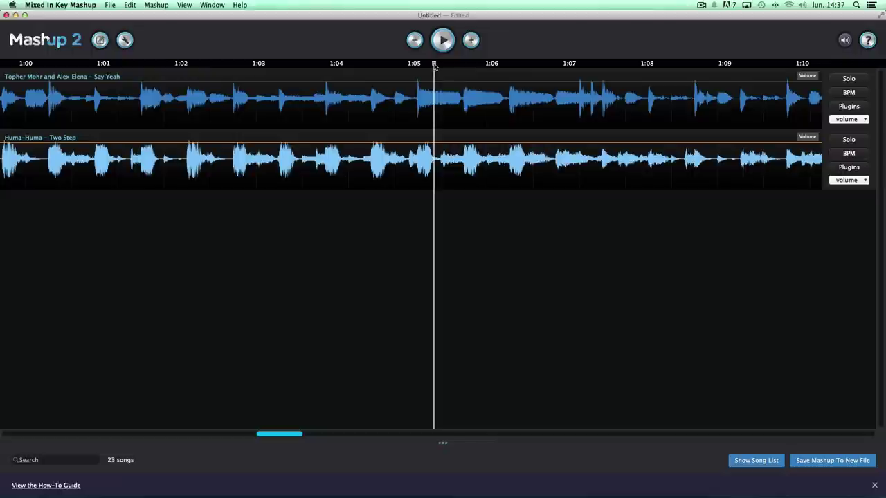
left_click(570, 281)
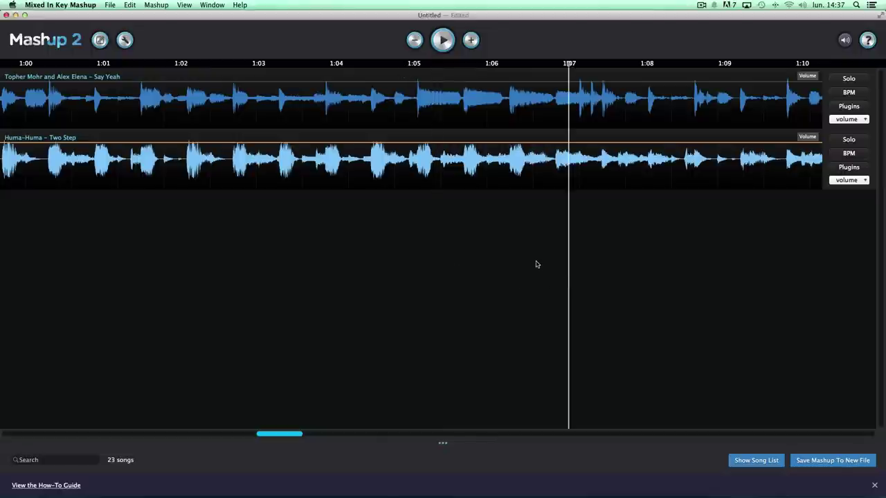
left_click_drag(408, 72, 536, 117)
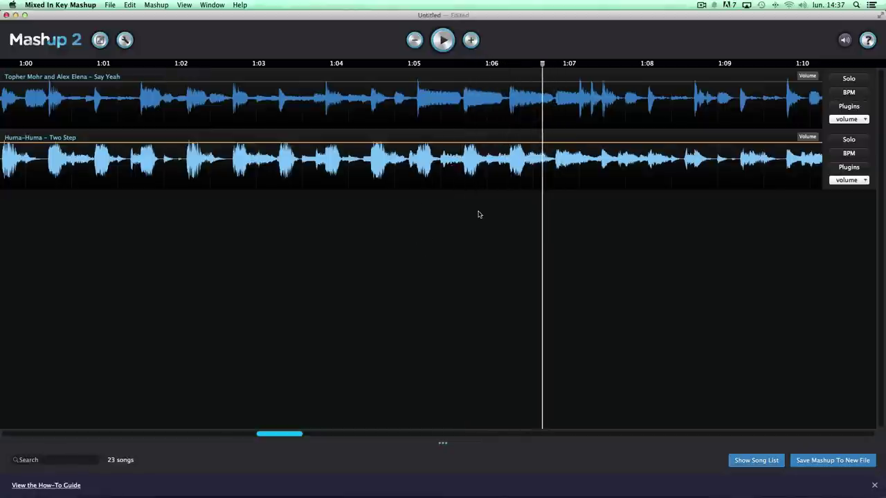
- Inspect both tracks' waveforms around the playhead at closer and wider timeline scales, up to the full song length
left_click(471, 40)
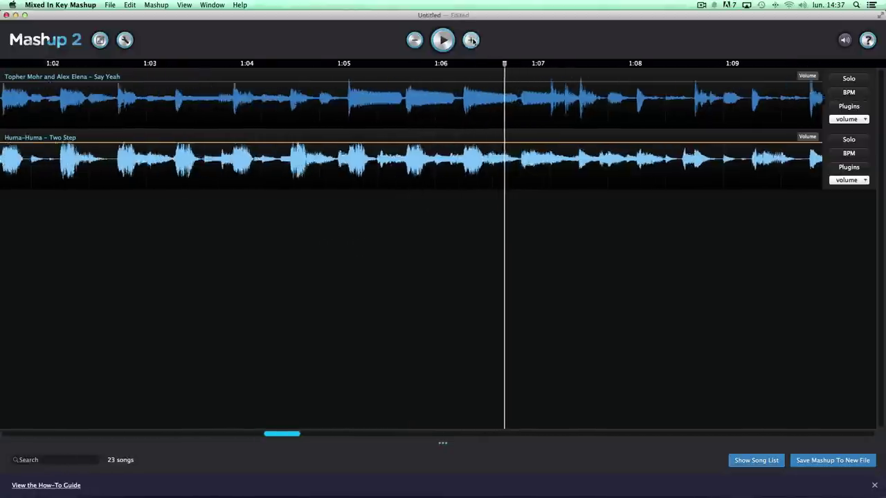
left_click(414, 40)
left_click(414, 40)
left_click(414, 41)
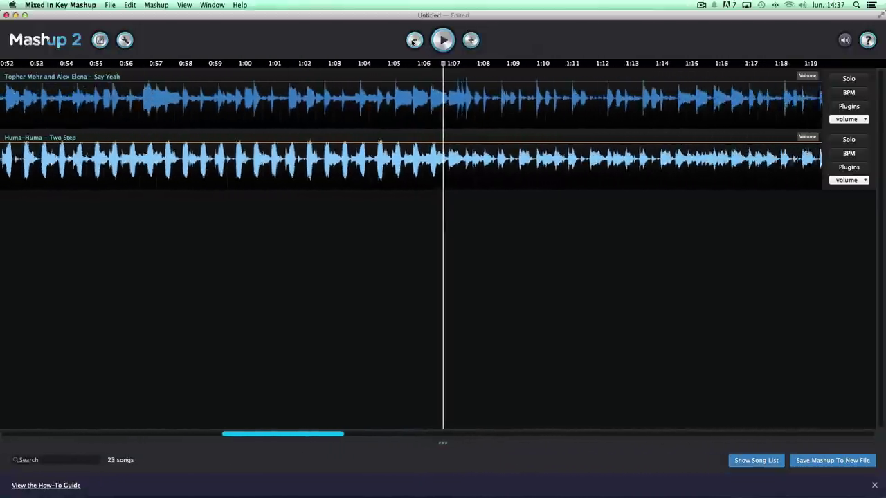
left_click(414, 40)
left_click(414, 40)
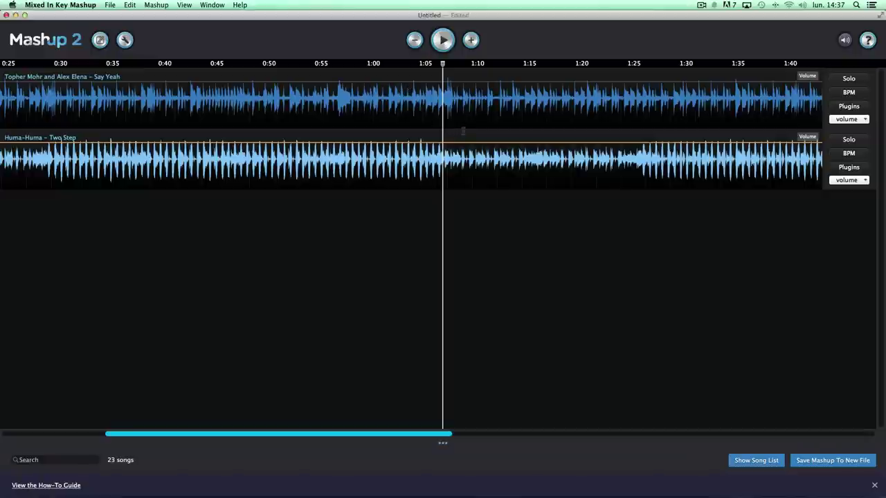
key("alt")
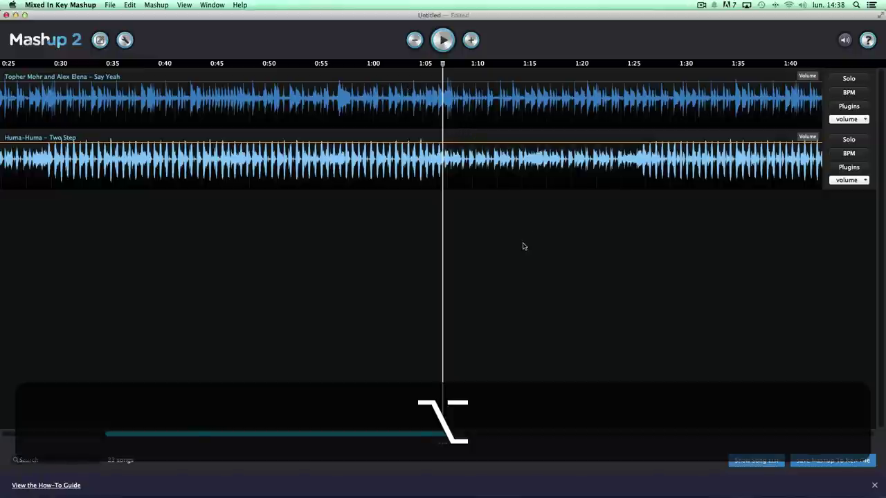
scroll(524, 246, "up", 3)
scroll(524, 247, "down", 8)
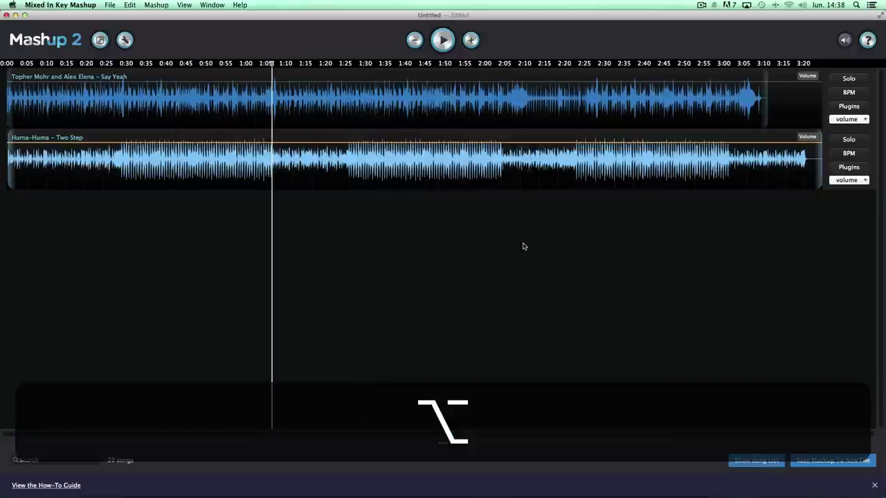
scroll(523, 246, "up", 3)
scroll(524, 246, "down", 3)
- Place the playhead at about 1:54 and inspect both waveforms around it at different timeline scales
left_click(459, 246)
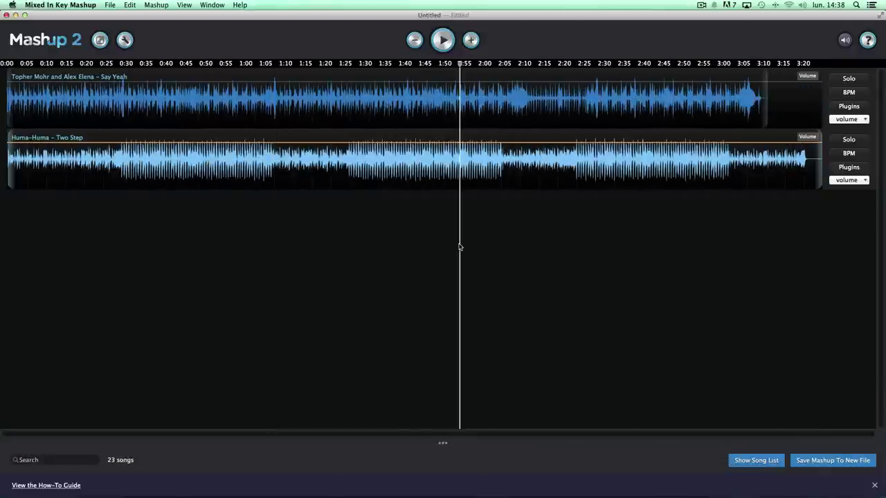
scroll(459, 246, "up", 10)
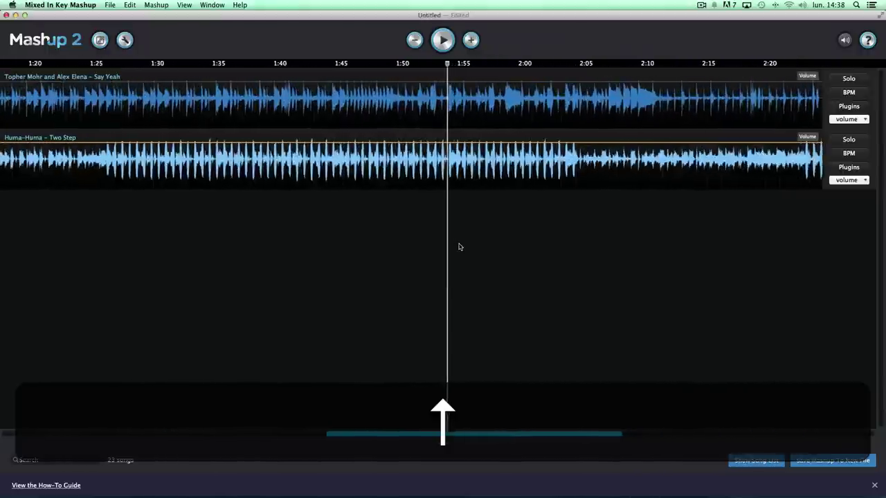
scroll(459, 246, "down", 10)
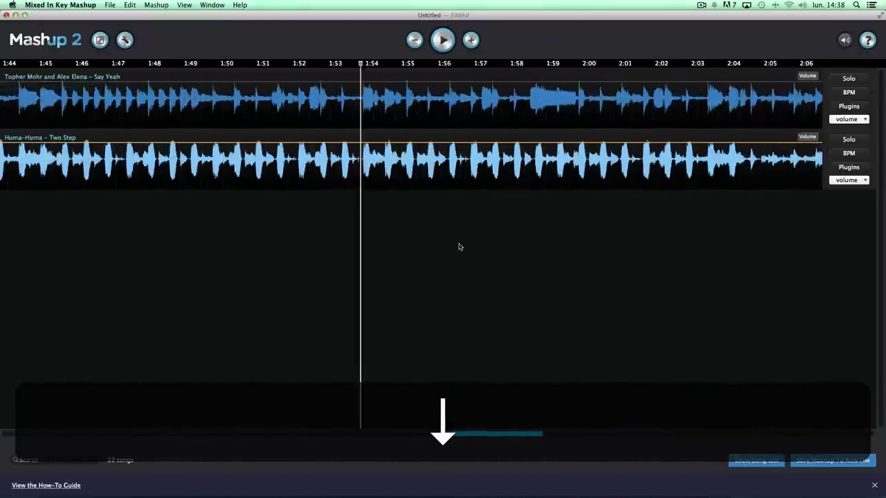
scroll(459, 246, "down", 3)
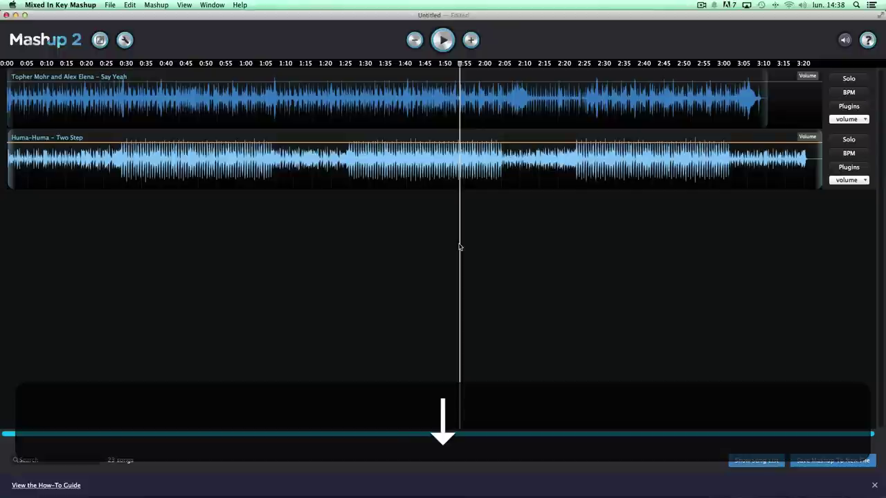
- Step the playhead back and forth along a closer view of the timeline, leaving it at about 2:20
scroll(459, 247, "up", 3)
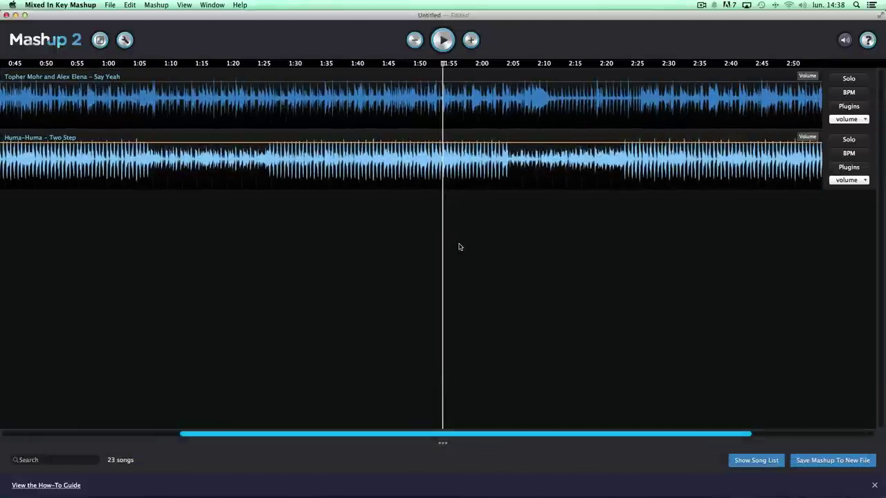
key("Left")
key("Left")
key("Right")
key("Right")
key("Right")
key("Right")
key("Left")
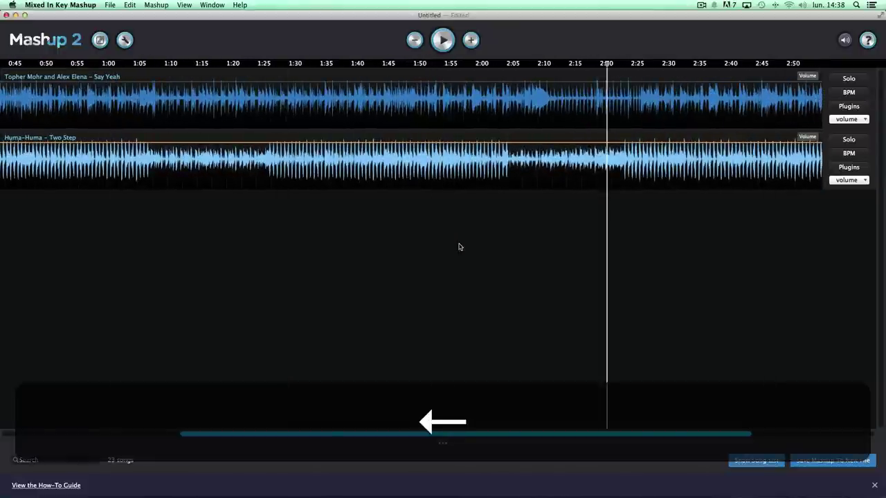
- Return the playhead to the start of the timeline, play the mashup for about six seconds and stop it
key("Left")
key("Left")
key("Left")
key("Left")
key("Left")
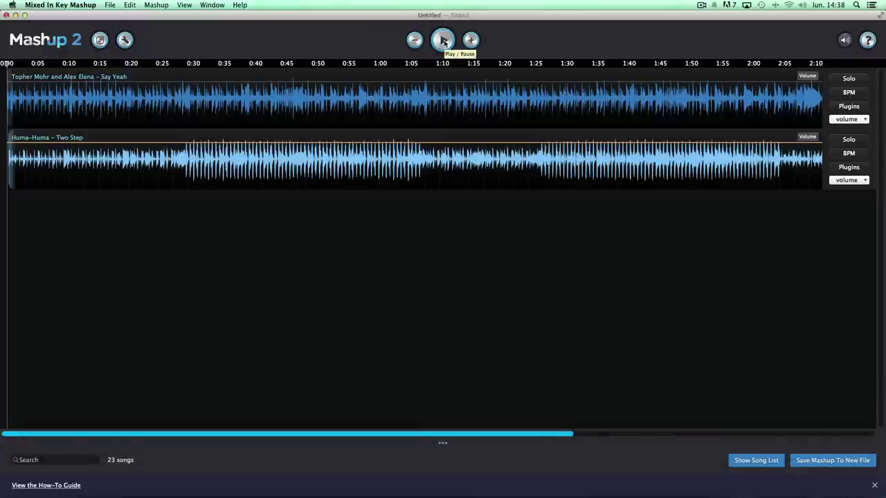
left_click(444, 41)
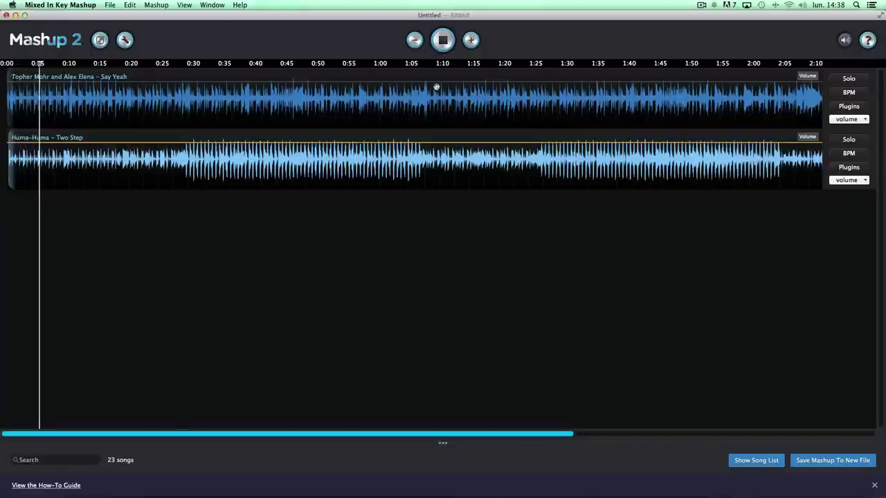
key("space")
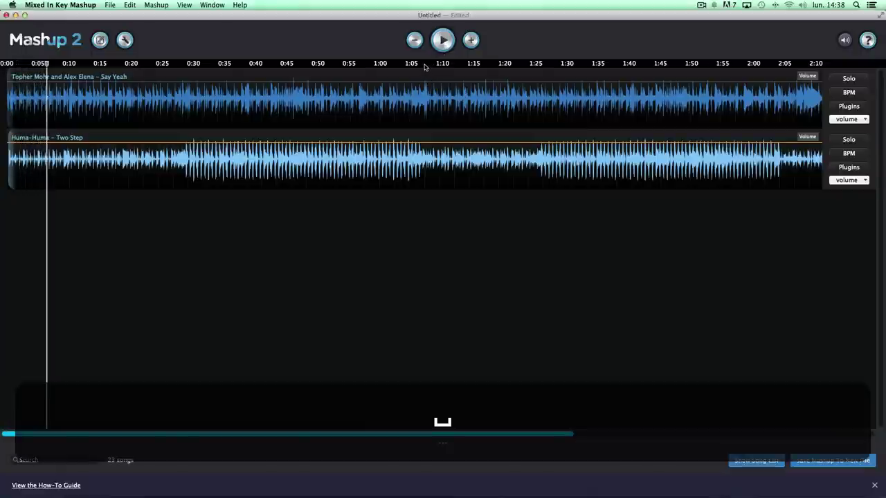
- Play the mashup from about 1:07, stop it near 1:14, and move the playhead to about 0:25
left_click(425, 66)
key("space")
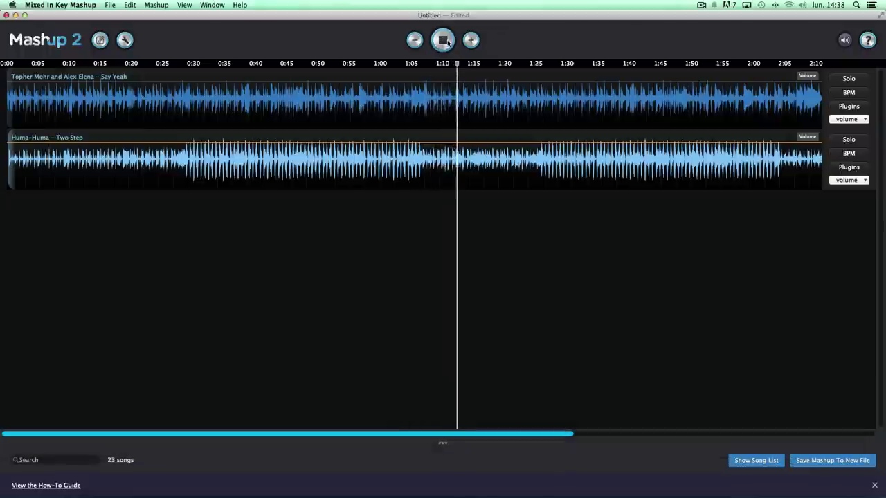
key("space")
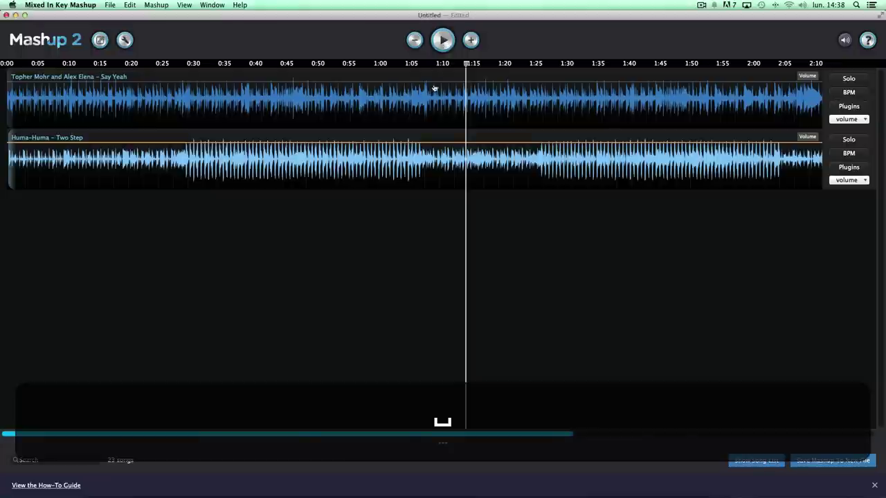
left_click_drag(142, 63, 164, 67)
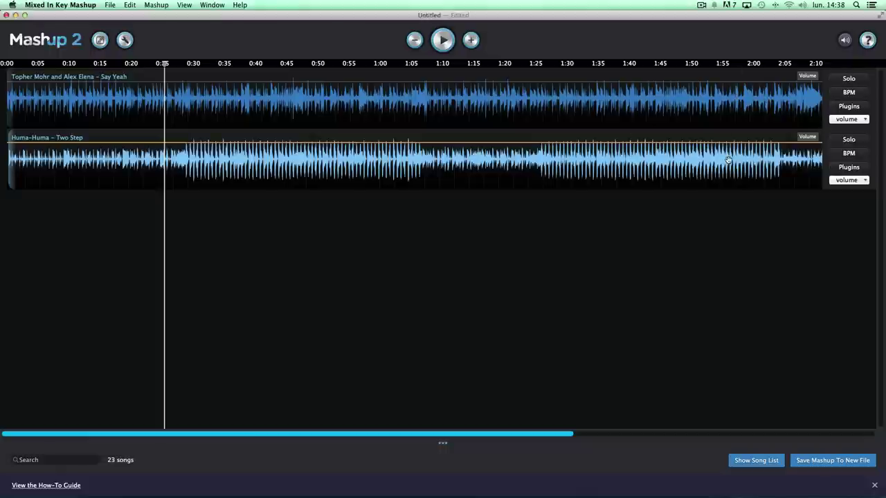
- Solo the Say Yeah track, solo Two Step as well, and turn both solos off
left_click(847, 80)
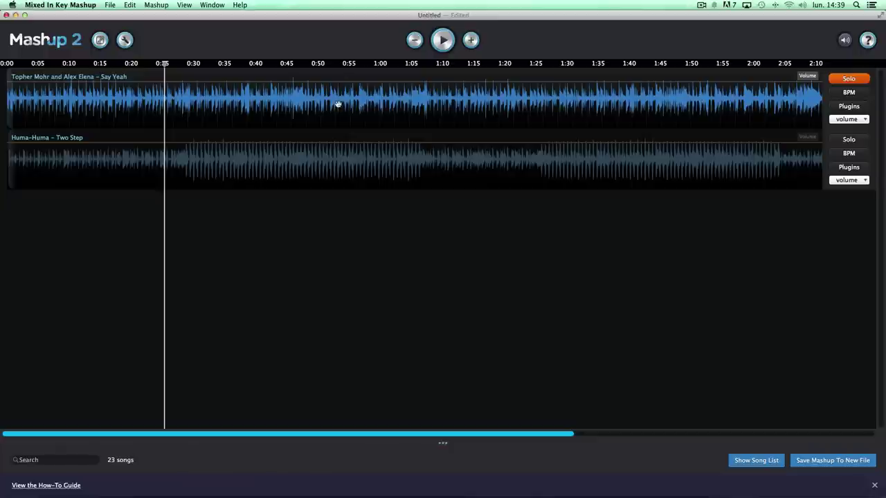
left_click(848, 139)
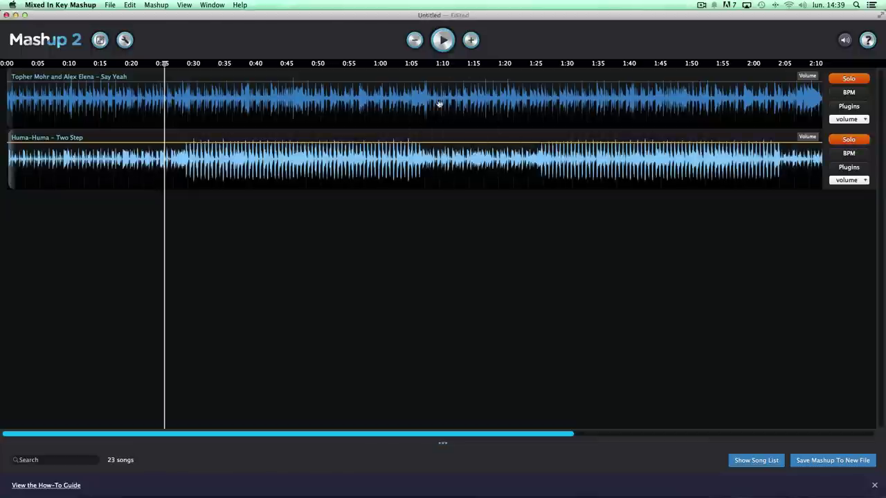
left_click(849, 139)
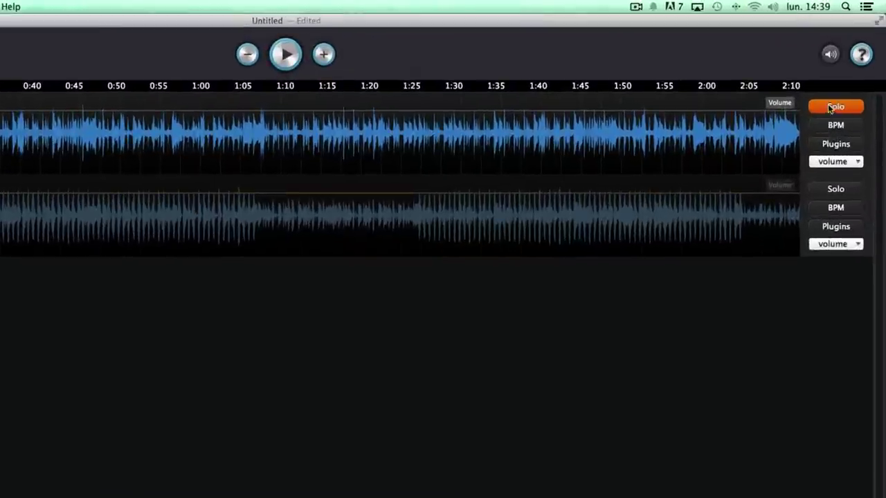
left_click(849, 78)
- Review Say Yeah's tempo settings, and switch beatmatching off and back on for the Two Step track
left_click(833, 126)
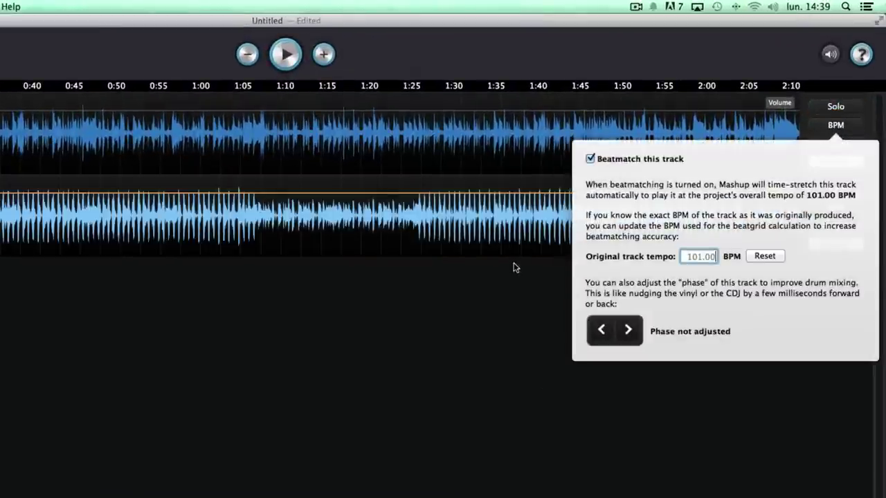
left_click(503, 285)
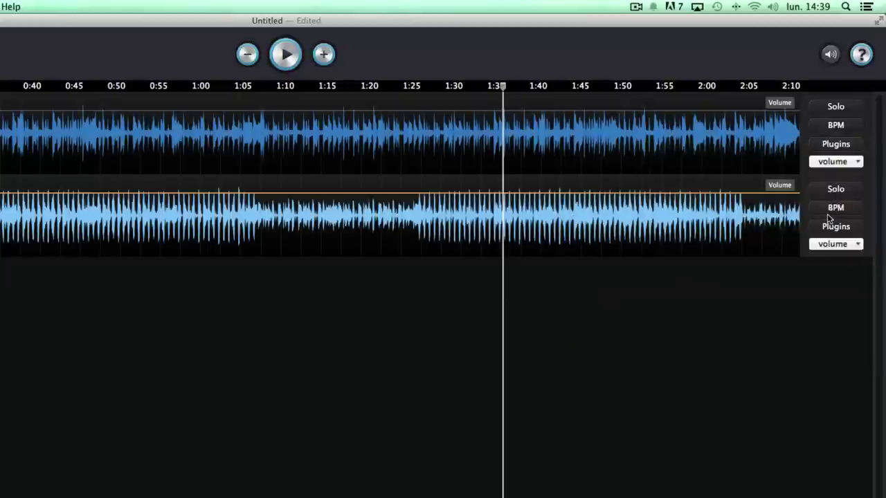
left_click(834, 208)
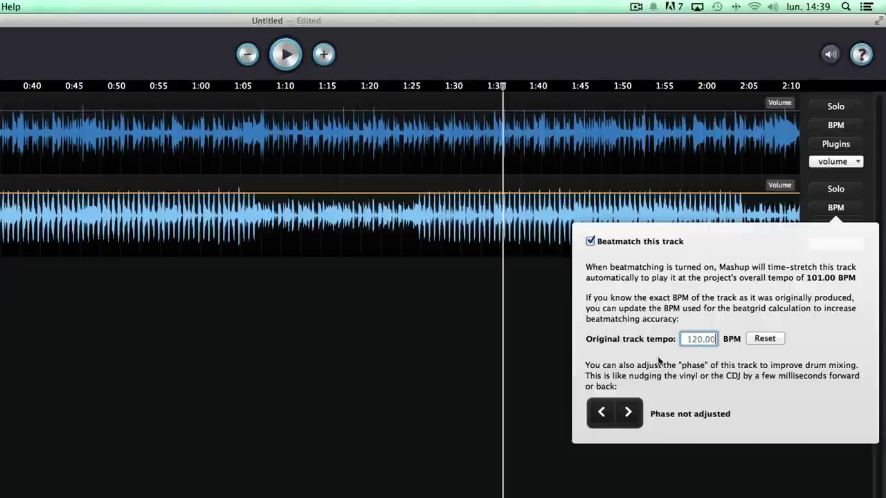
left_click(590, 242)
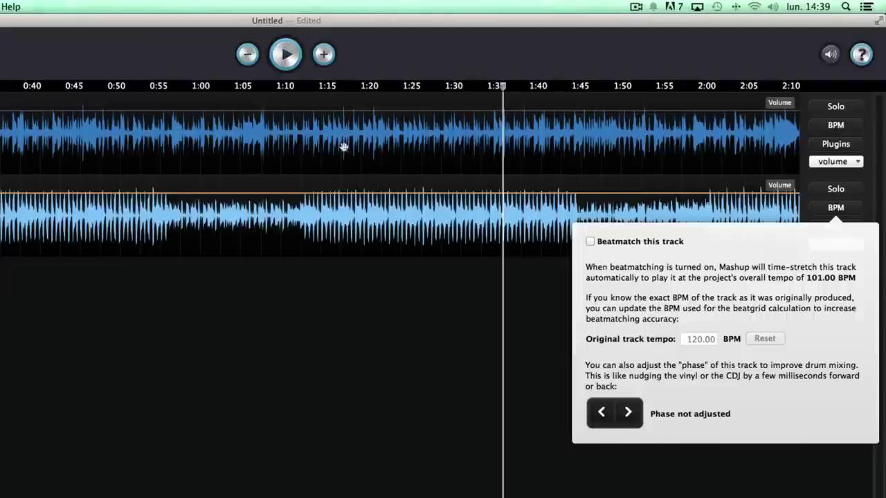
left_click(590, 242)
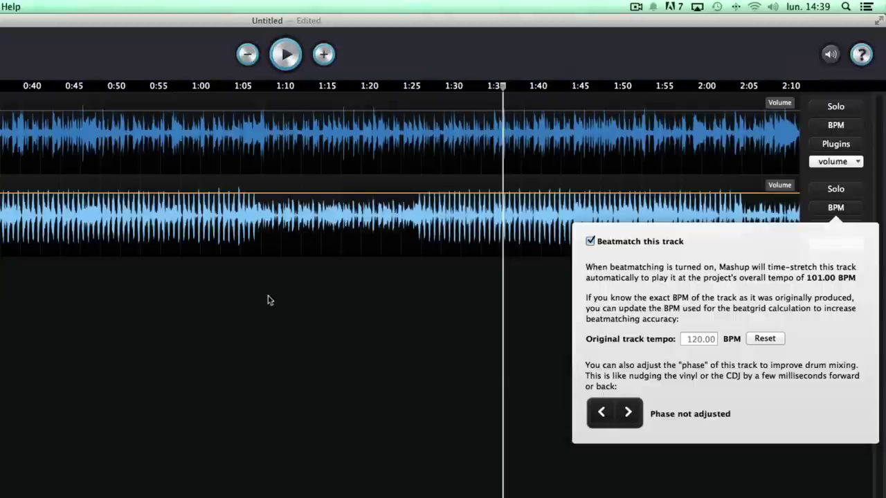
left_click(330, 311)
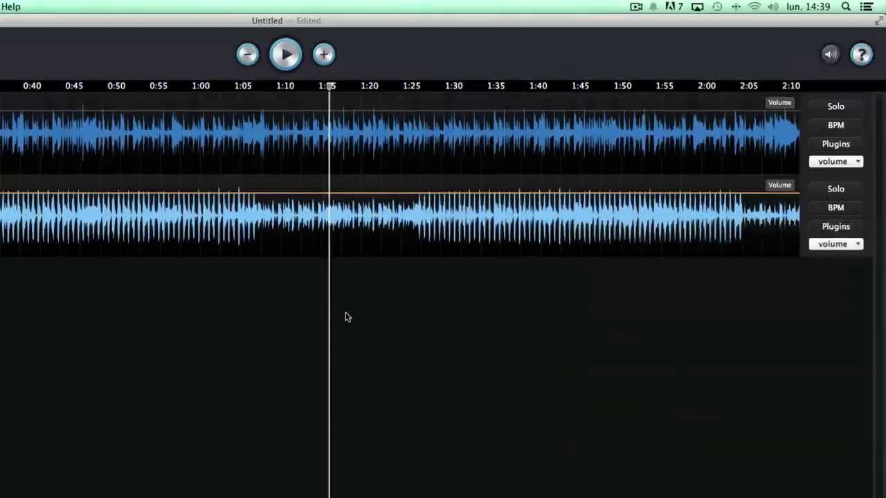
- Nudge the Two Step track's phase forward in small increments to at least +7.2%
scroll(348, 316, "up", 10)
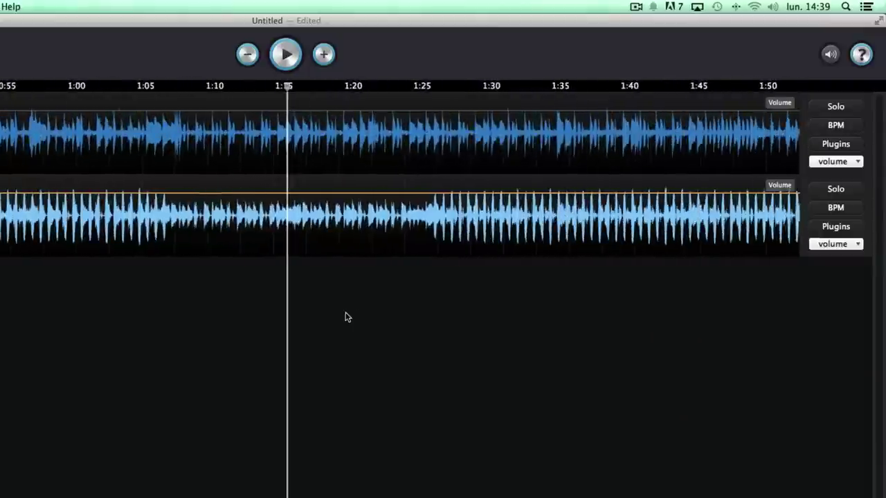
scroll(348, 317, "up", 3)
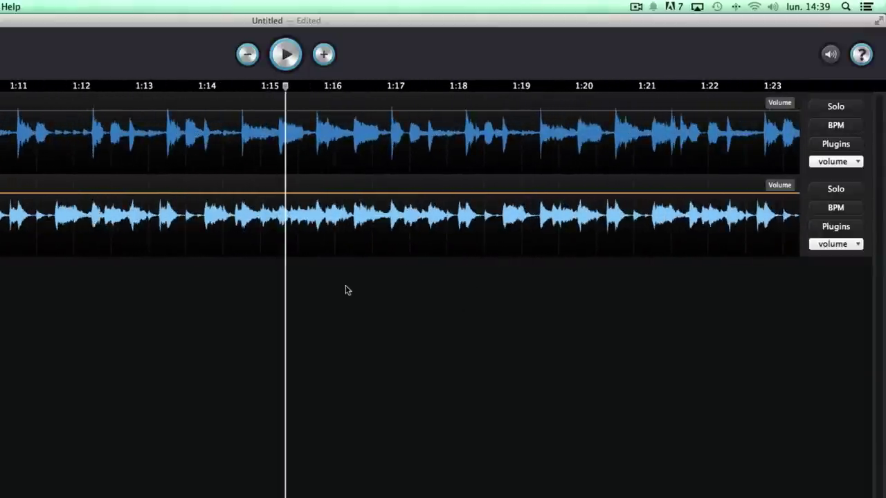
scroll(349, 291, "right", 1)
left_click(835, 207)
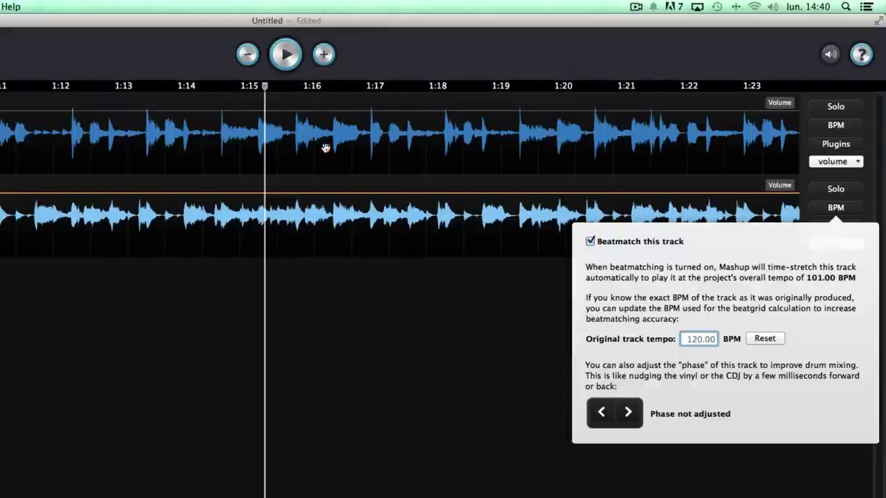
left_click(628, 413)
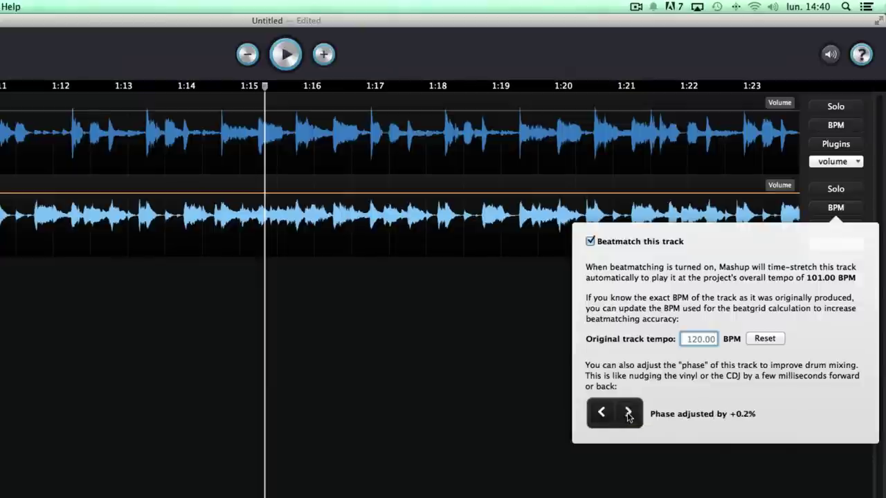
left_click(629, 413)
left_click(629, 413)
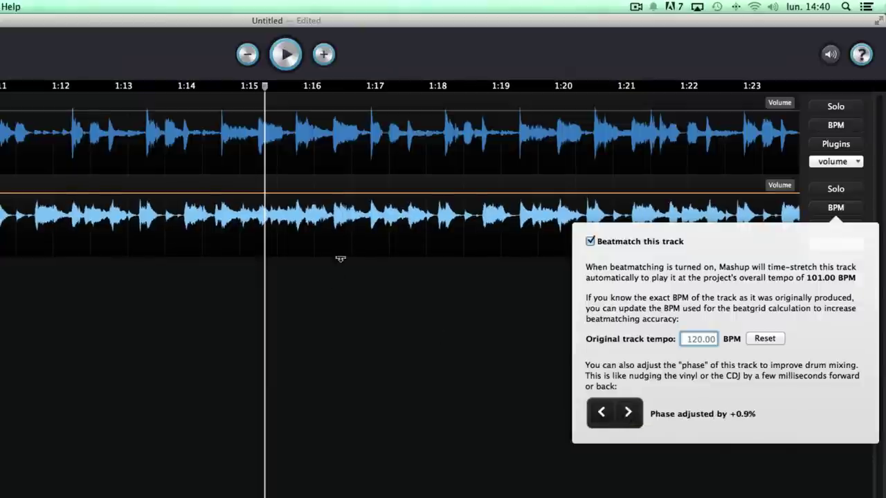
left_click(630, 414)
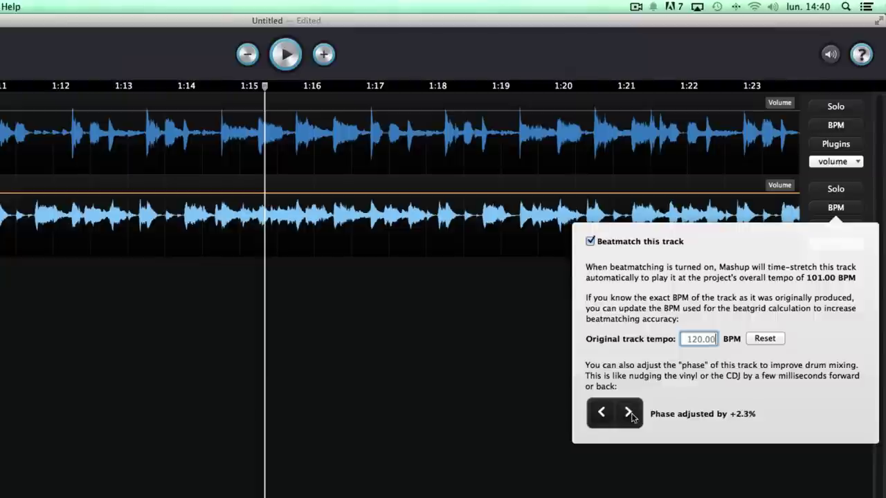
left_click(630, 413)
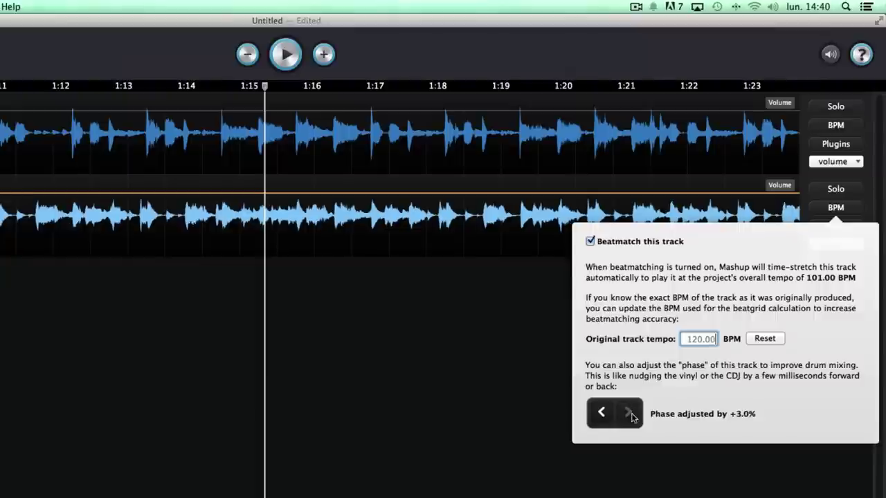
left_click(631, 415)
left_click(631, 415)
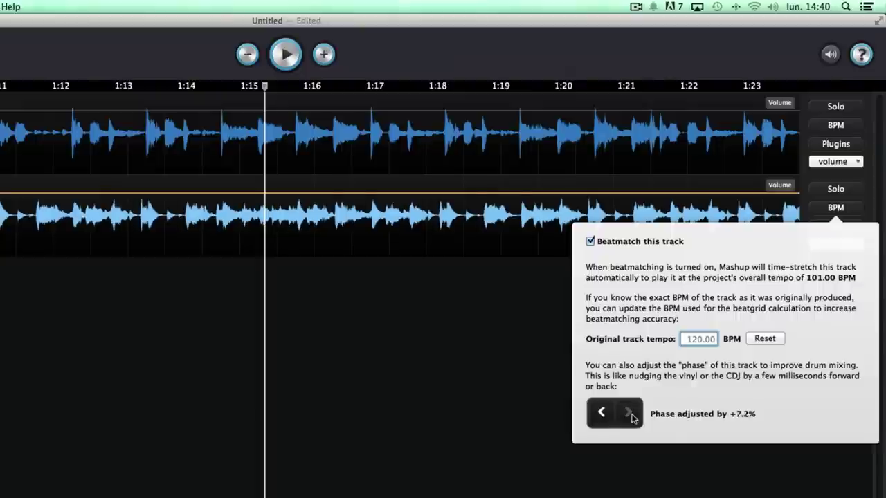
left_click(631, 416)
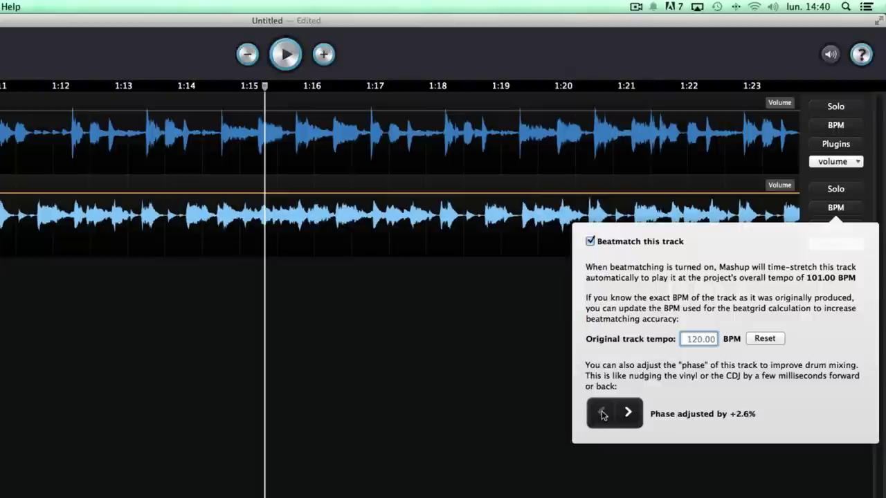
- Nudge Two Step's phase back until it is no longer adjusted, and close its tempo settings
left_click(602, 414)
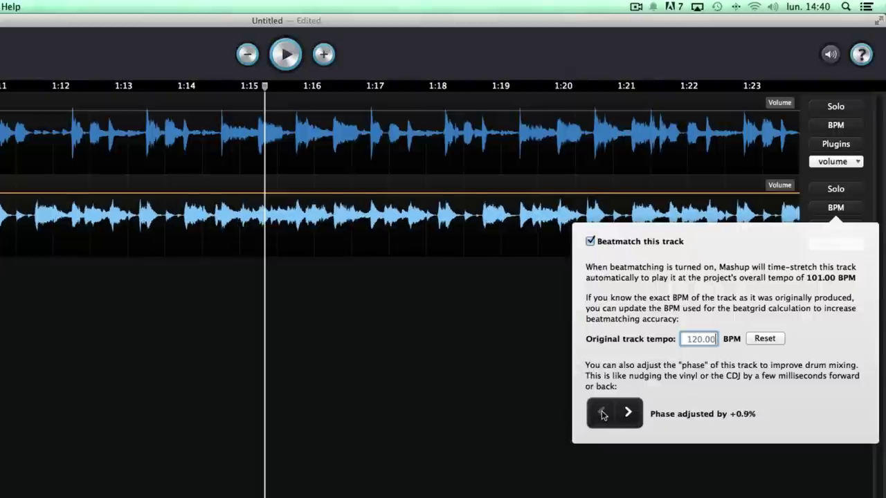
left_click(602, 414)
left_click(602, 414)
left_click(602, 414)
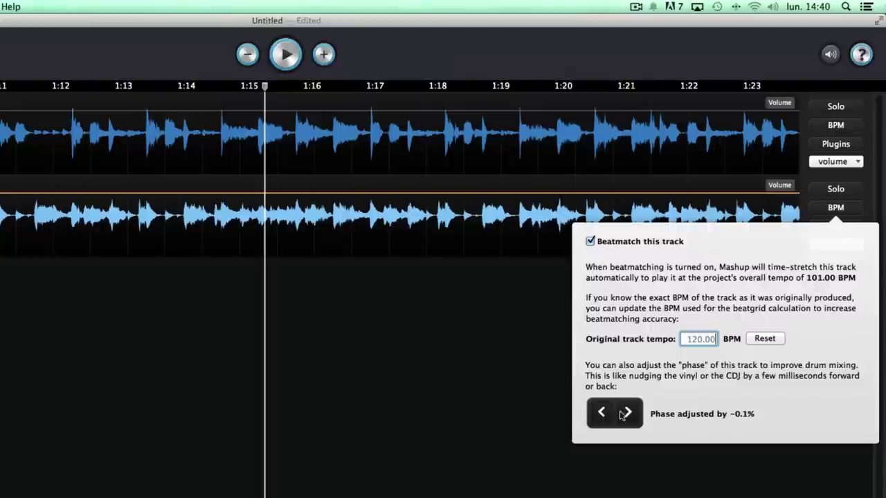
left_click(627, 413)
left_click(469, 373)
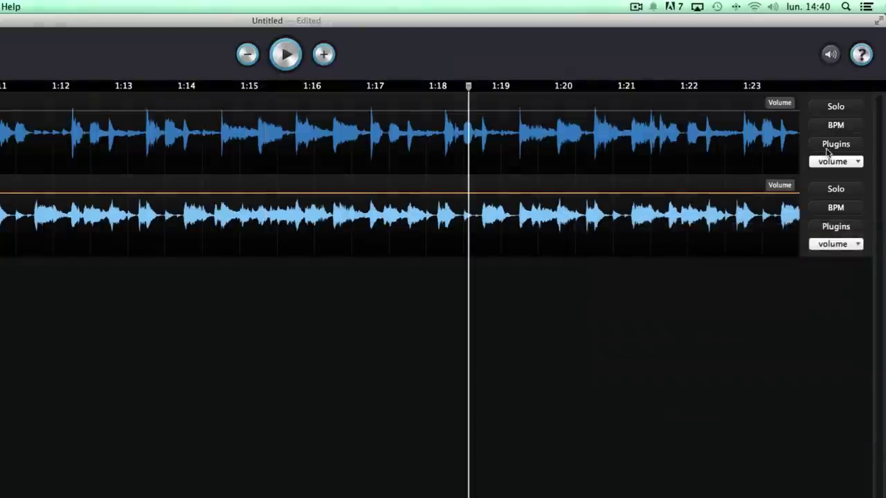
- Review Two Step's beatmatching settings and both tracks' automation parameter choices, keeping volume selected
left_click(850, 209)
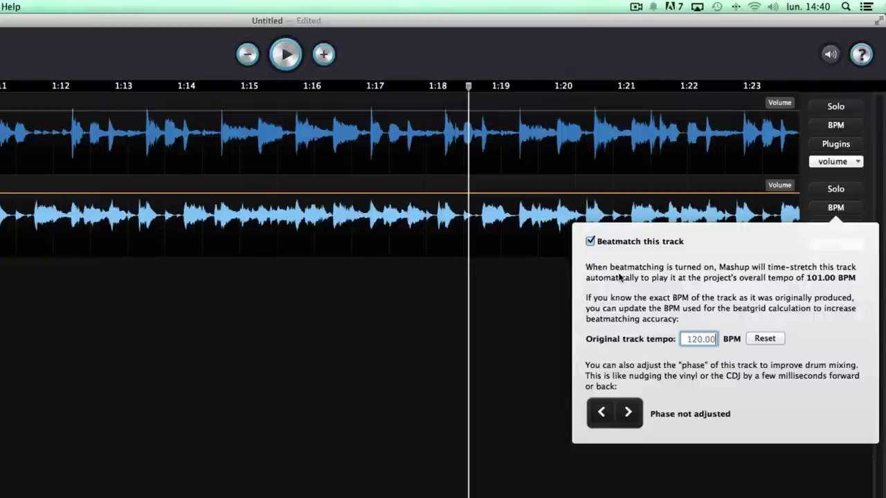
left_click(512, 317)
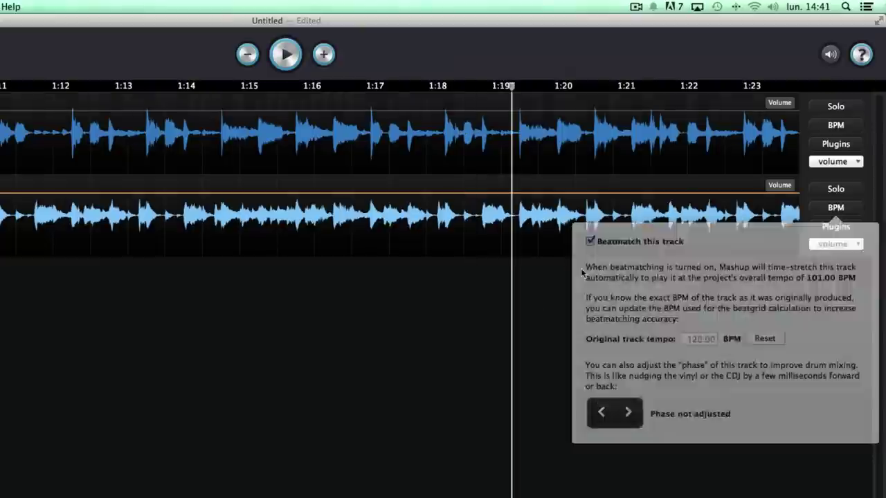
left_click(836, 163)
left_click(780, 290)
left_click(833, 244)
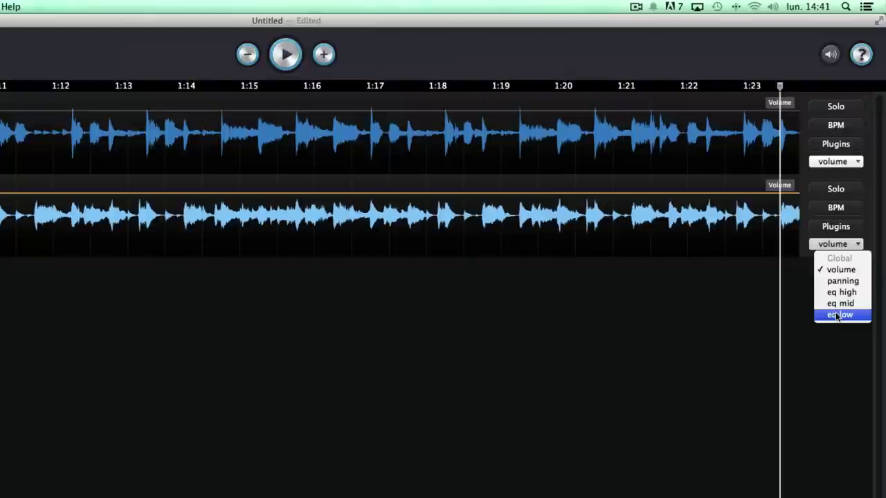
left_click(658, 332)
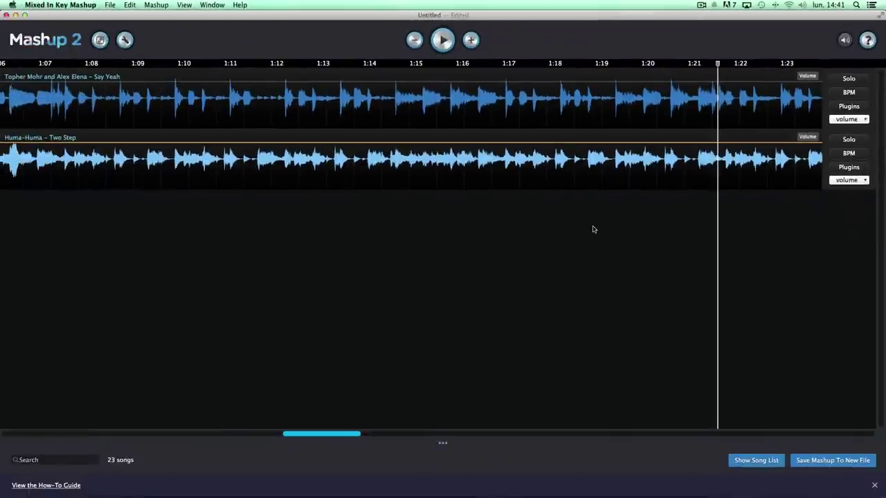
- Solo the Two Step track and start playback
key("Left")
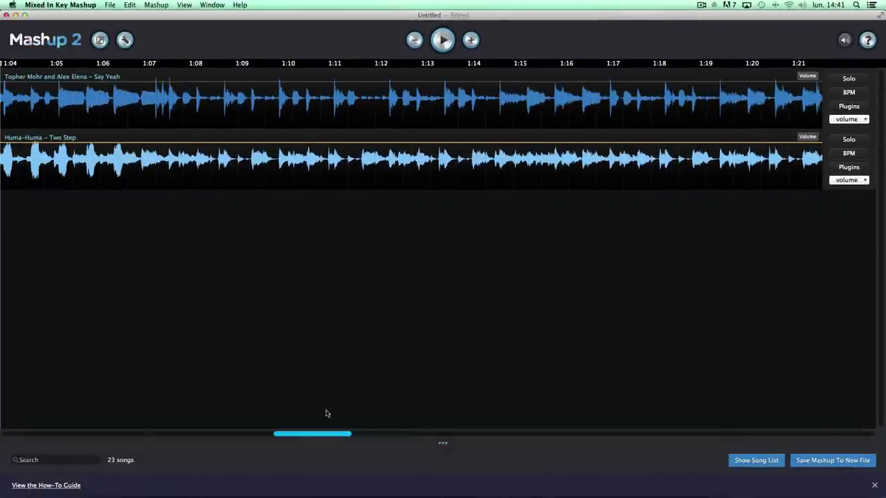
left_click_drag(321, 435, 10, 439)
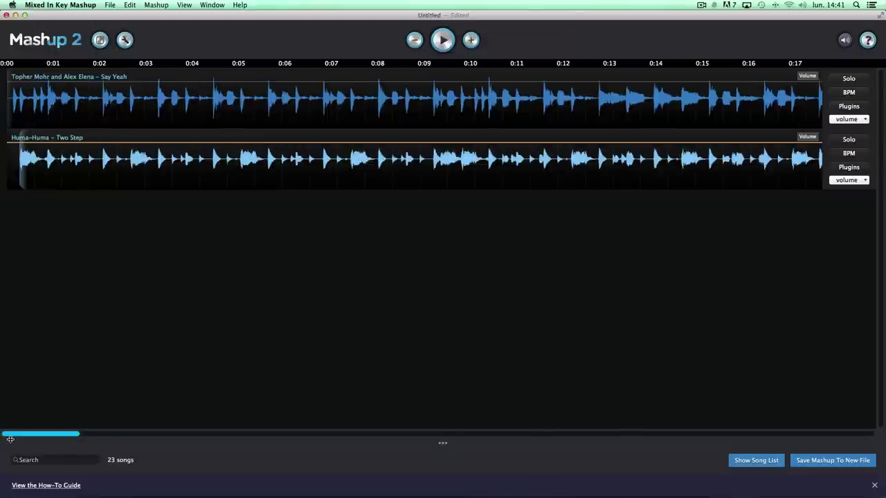
left_click(837, 142)
key("space")
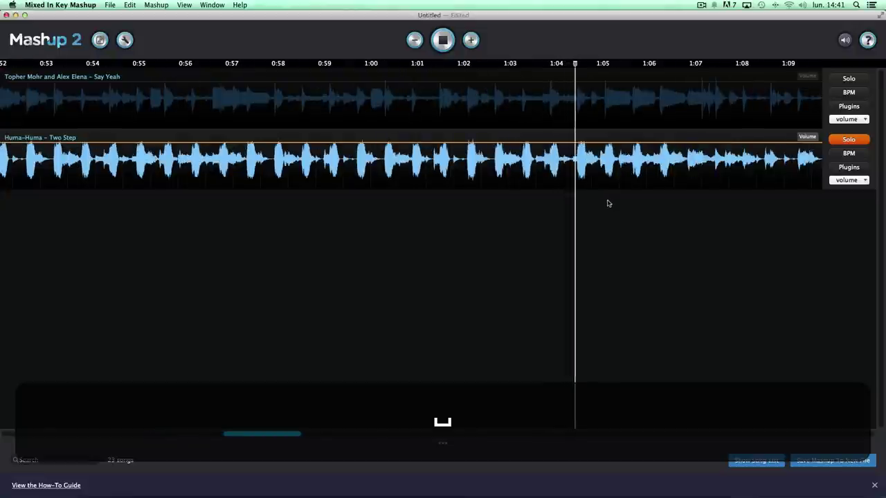
- Return the playhead to the start of the mashup and play the first few seconds of the soloed Two Step
key("Left")
key("Left")
key("Left")
key("Left")
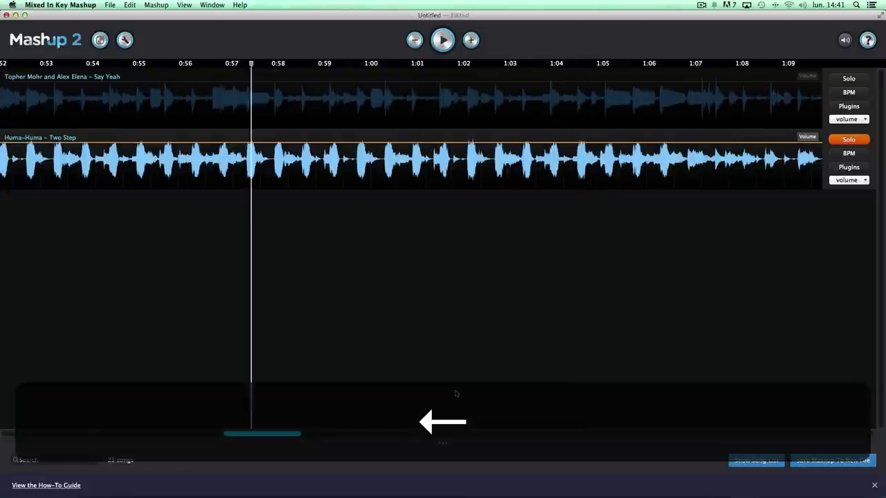
key("Left")
key("Left")
key("Left")
key("Left")
key("Left")
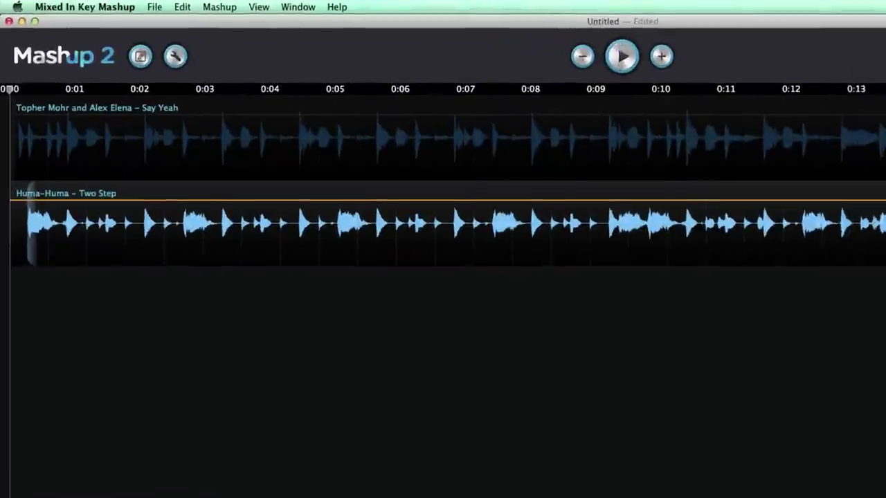
key("space")
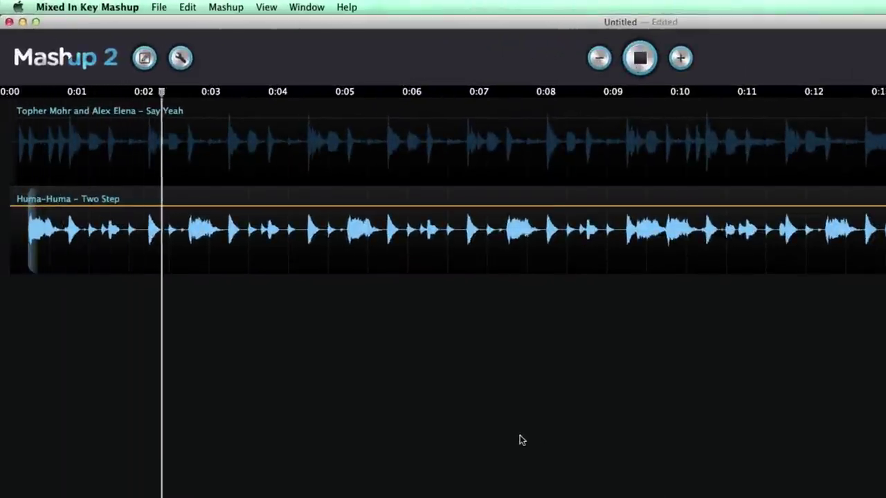
key("space")
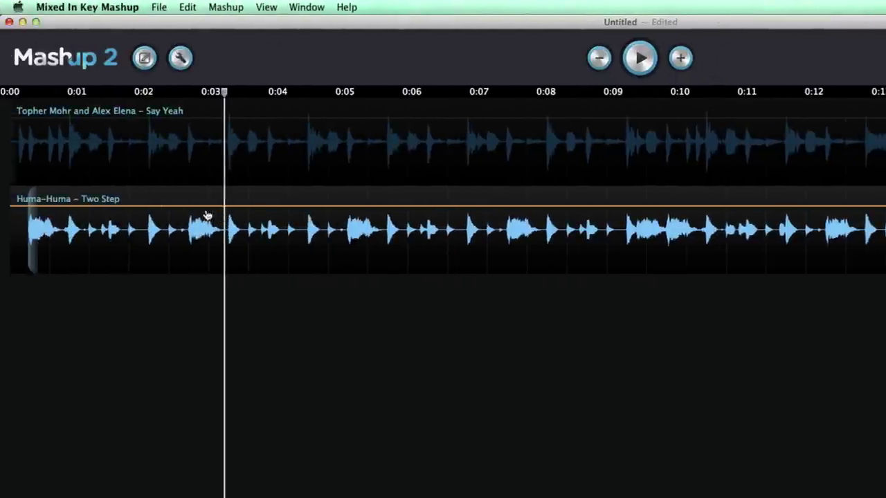
- Create a volume fade-in on Two Step from a lowered point near 0:00 to full level at about 0:02.7, and play it
left_click(191, 209)
left_click_drag(44, 211, 22, 261)
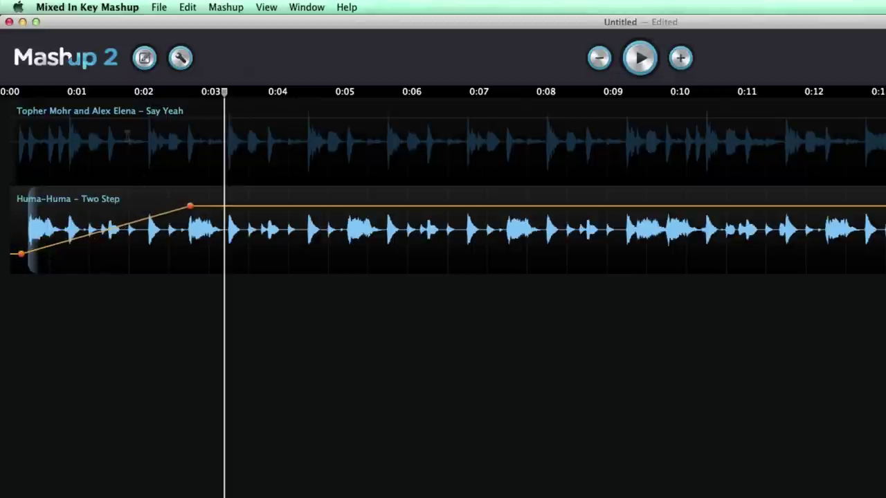
left_click(10, 93)
key("space")
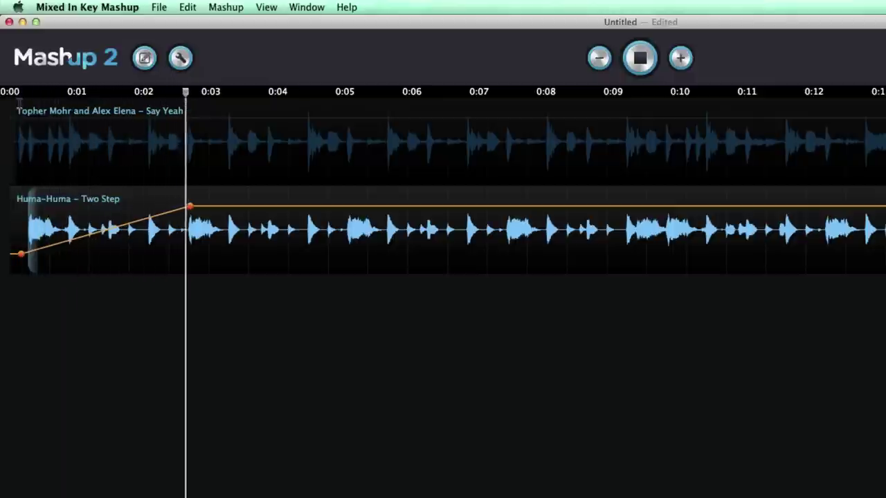
key("space")
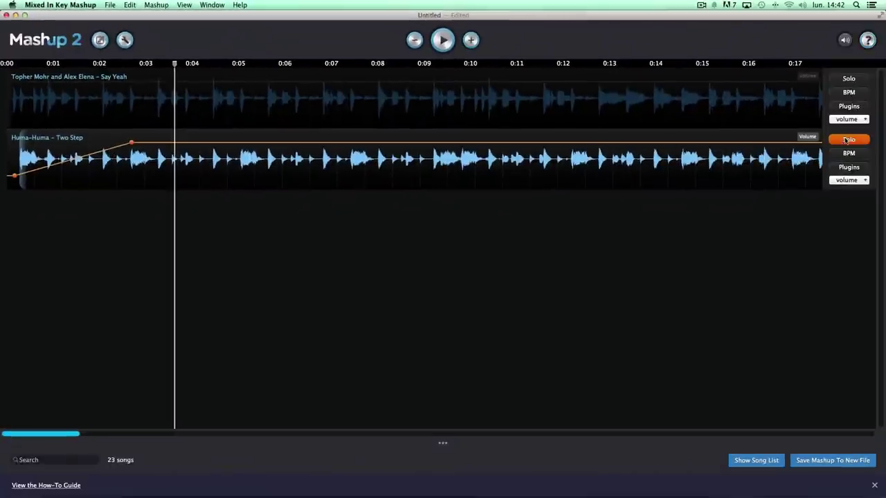
- Turn off Two Step's solo and play both tracks together from the start of the mashup
left_click(847, 140)
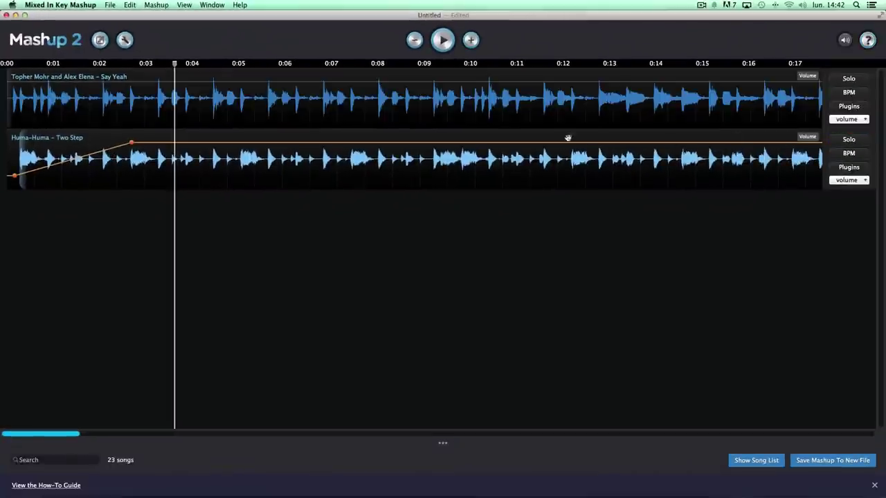
left_click(6, 63)
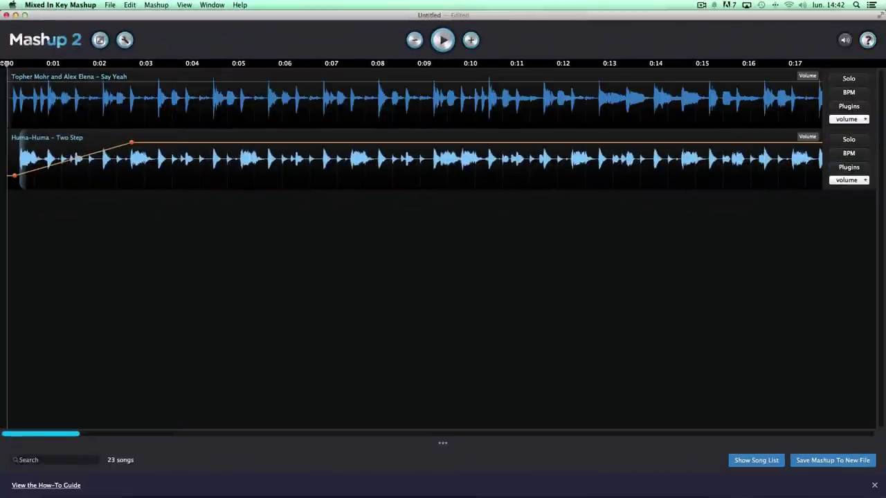
key("space")
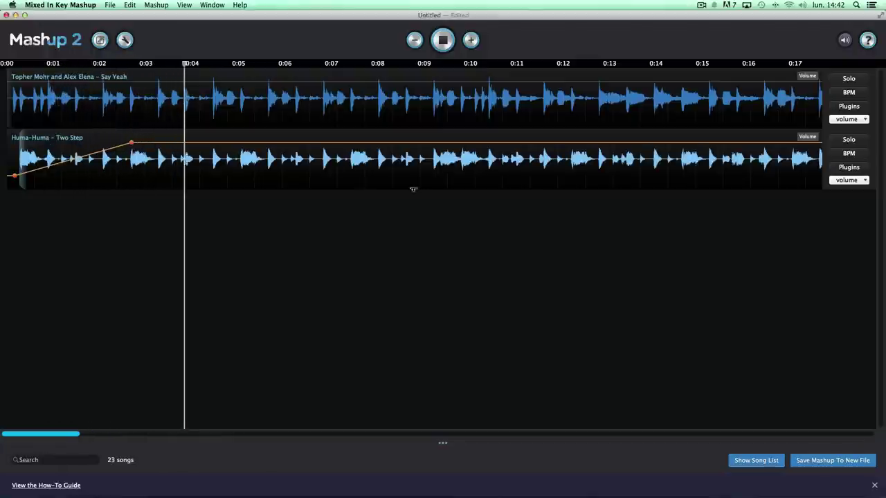
- Solo Two Step and Say Yeah in turn during playback, return to hearing both tracks, and stop
left_click(851, 140)
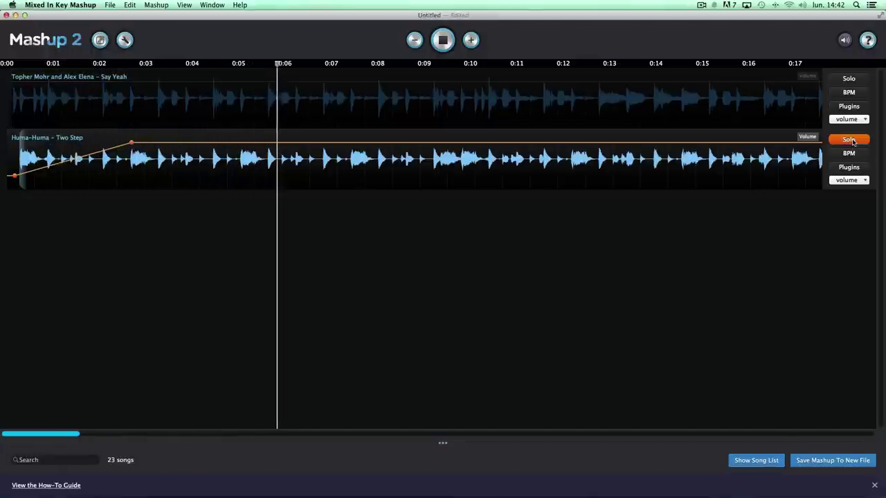
left_click(850, 139)
left_click(849, 79)
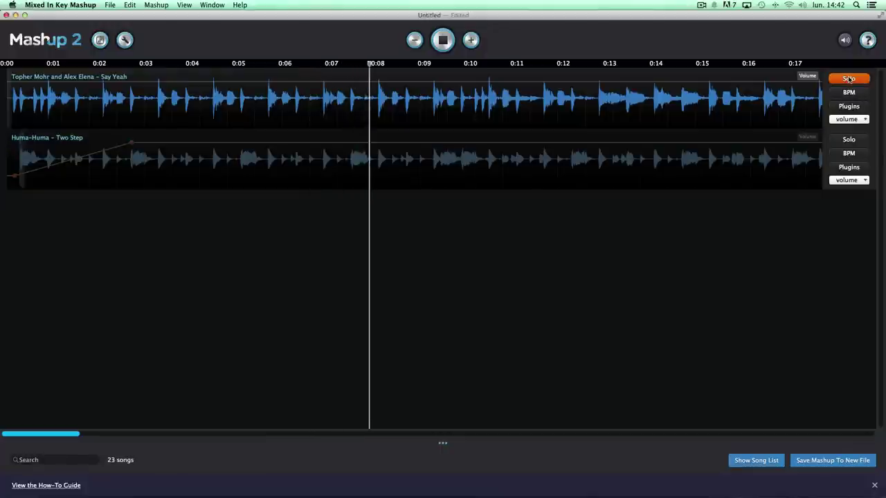
left_click(849, 79)
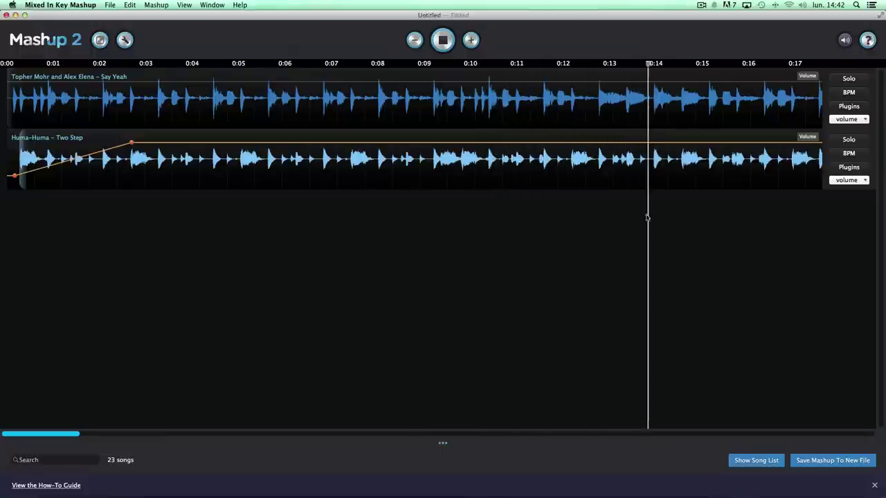
key("space")
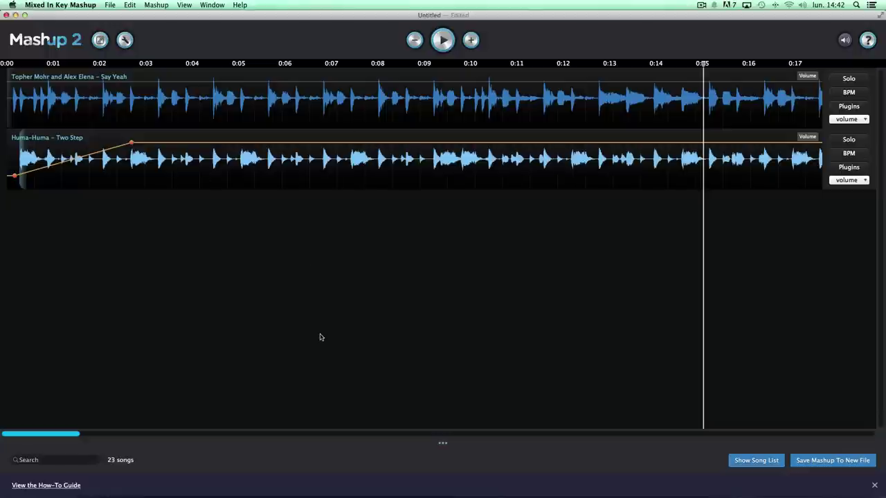
- Zoom out to an overview of the mashup and play a short passage from about 1:08
key("Down")
key("Down")
key("Down")
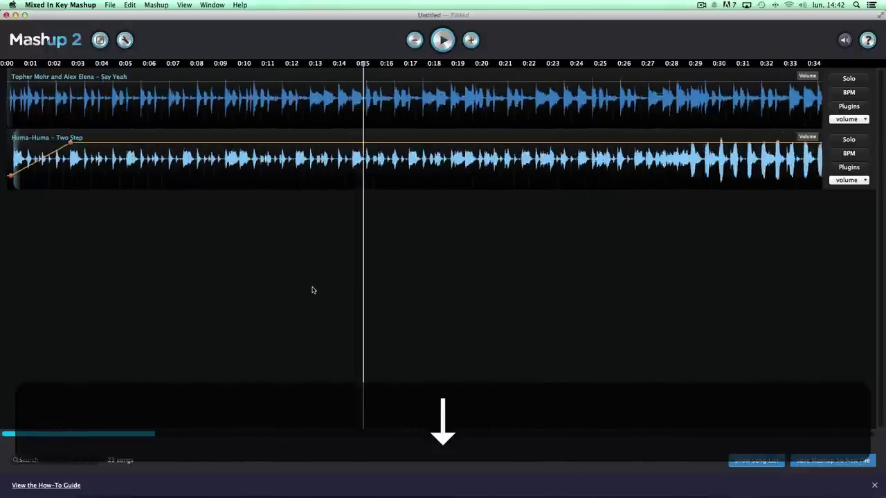
key("Down")
key("Down")
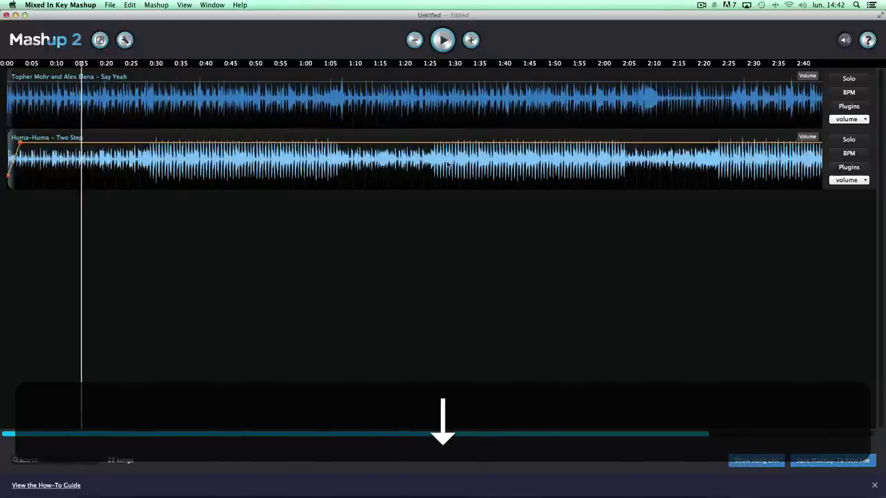
left_click(346, 67)
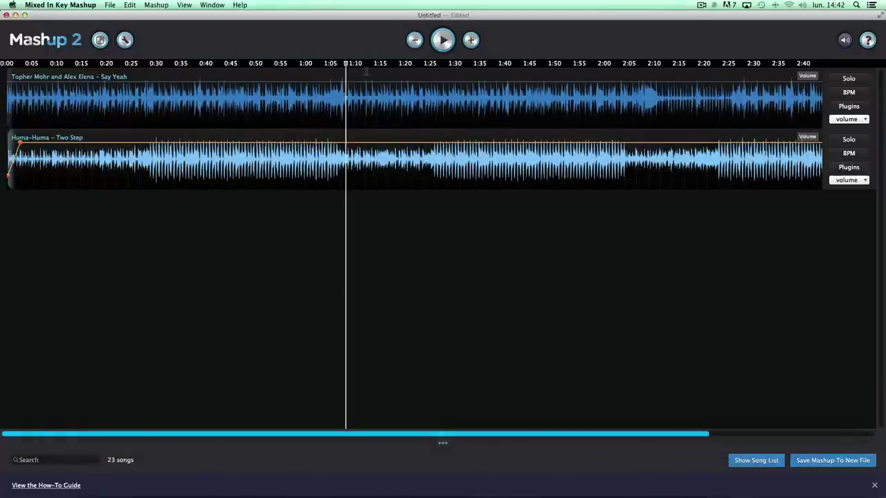
key("space")
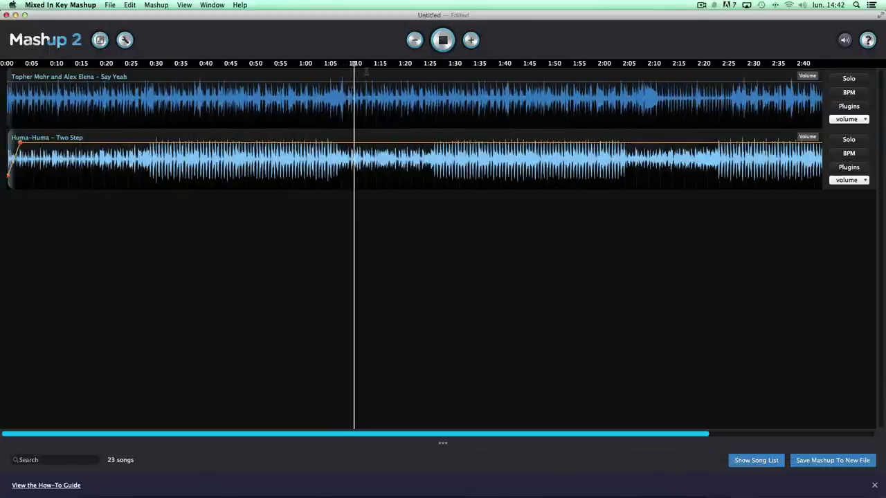
key("space")
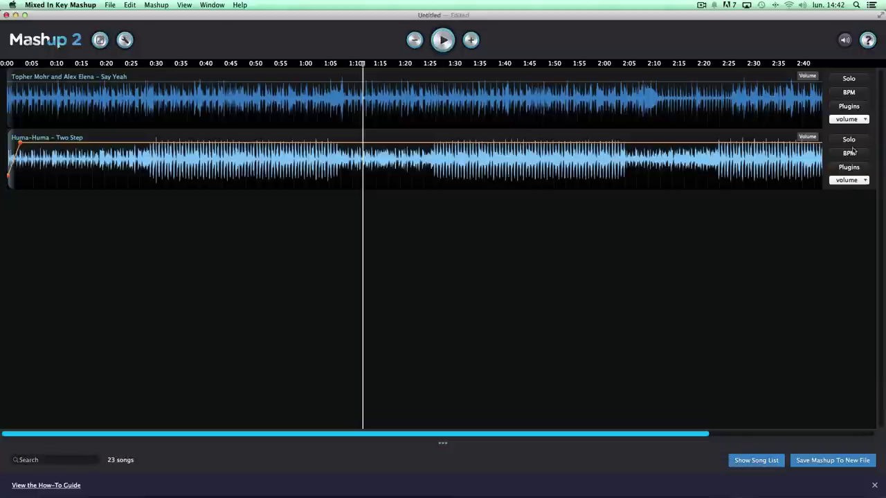
- Solo Say Yeah, switch the automation parameter to eq high, and add an envelope point at about 1:11.5
left_click(850, 79)
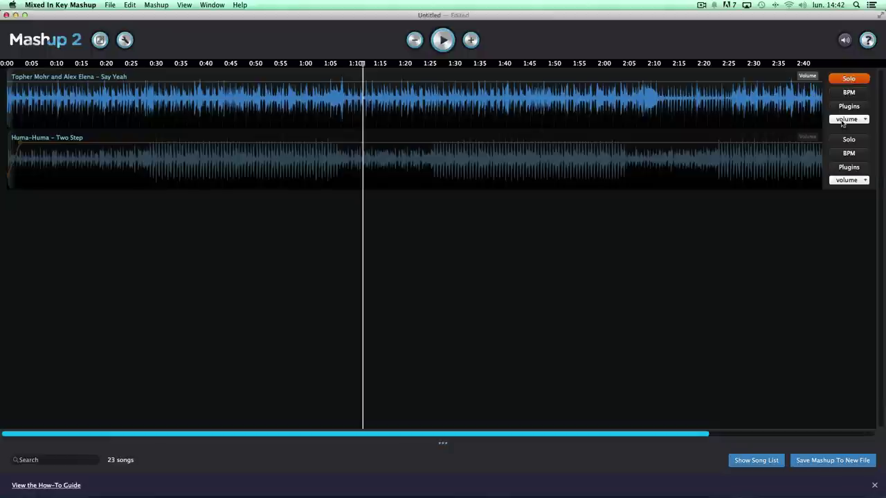
left_click(846, 119)
left_click(845, 156)
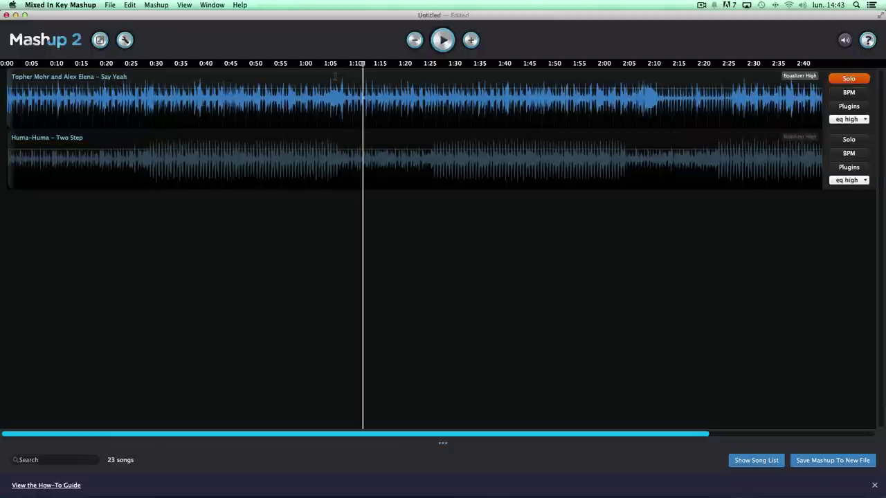
key("Up")
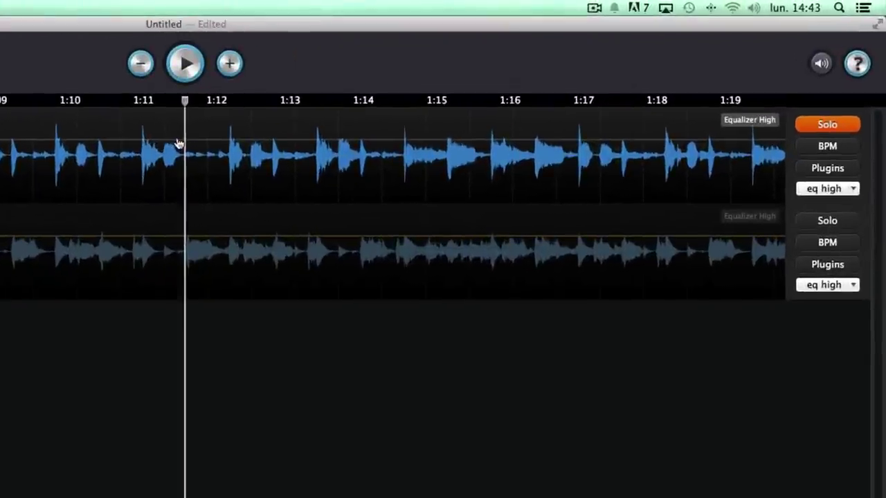
mouse_move(449, 92)
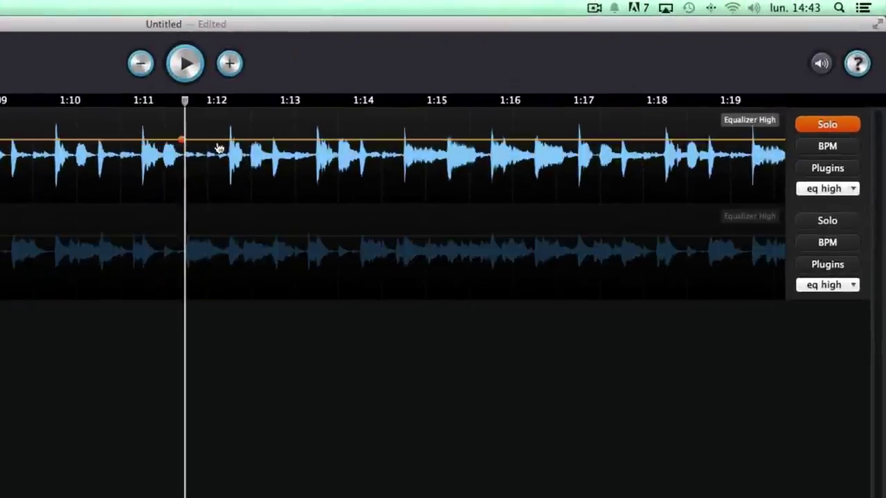
- Try adding a lowered eq high envelope point on Say Yeah at about 1:12.8 and removing it, twice
left_click_drag(268, 139, 275, 178)
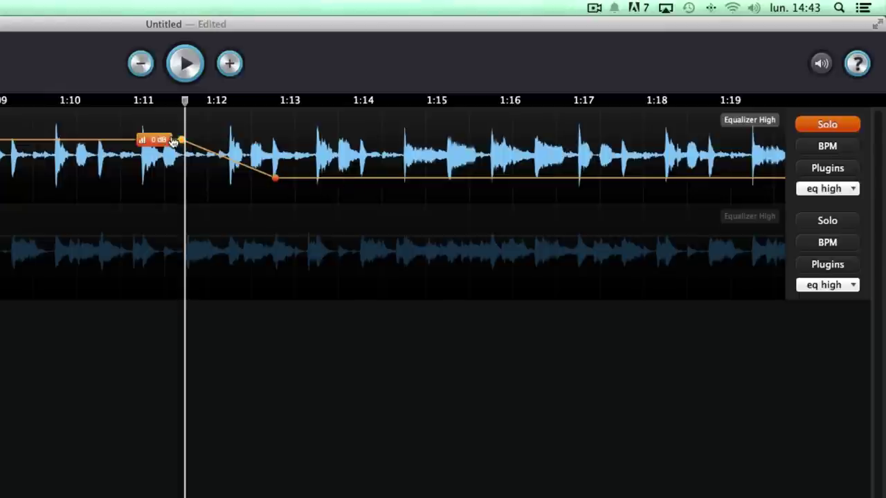
double_click(276, 180)
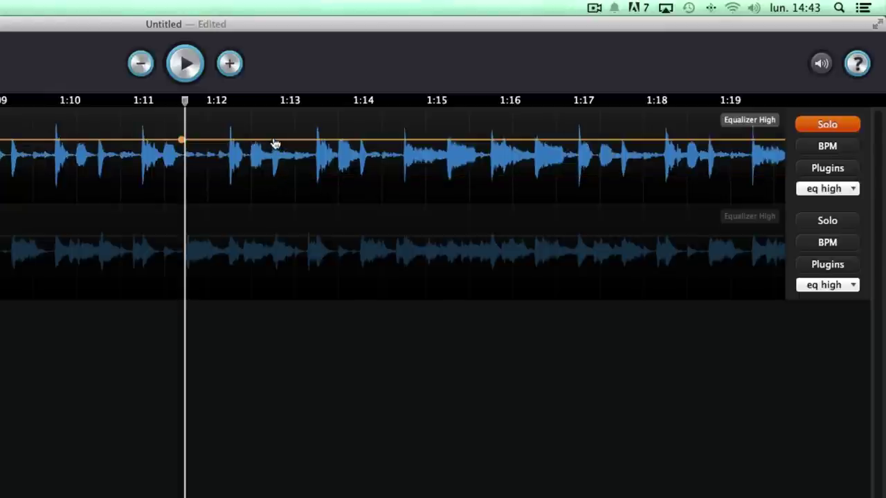
left_click(275, 140)
left_click_drag(274, 140, 273, 178)
right_click(274, 178)
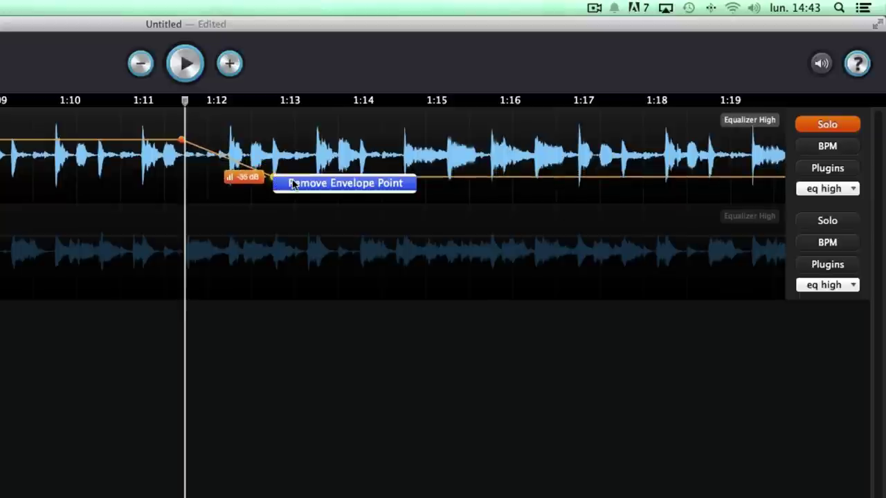
left_click(292, 183)
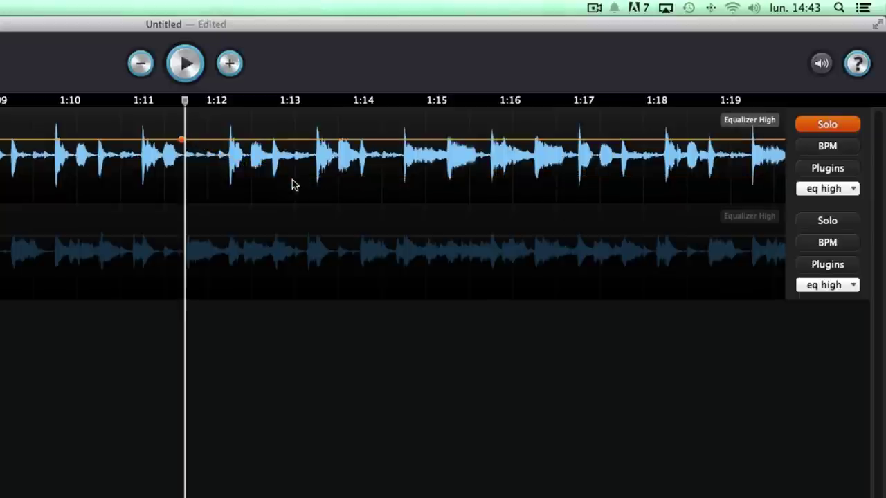
- Shape an eq high dip on Say Yeah, lowest at about 1:12.8 and back to normal at about 1:14.5, and play it
left_click(274, 141)
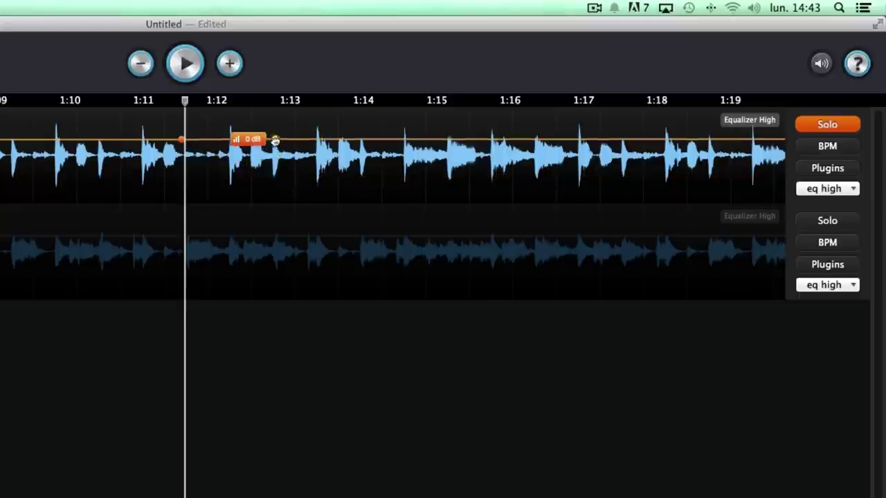
left_click_drag(275, 141, 277, 175)
left_click_drag(349, 175, 401, 141)
left_click(166, 101)
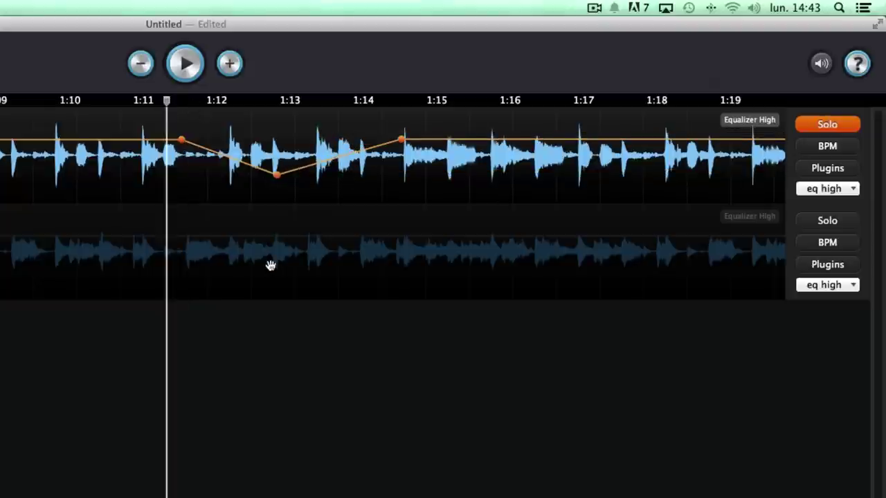
key("space")
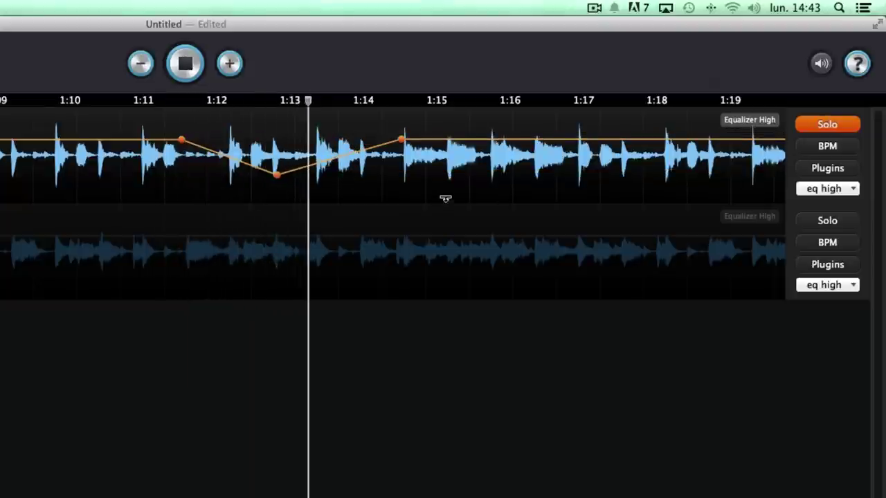
key("space")
- Widen Say Yeah's eq high dip, moving its low point to about 1:14.4 and its slightly raised end to about 1:17.4, and play it
left_click_drag(401, 140, 607, 130)
left_click_drag(277, 174, 393, 179)
key("space")
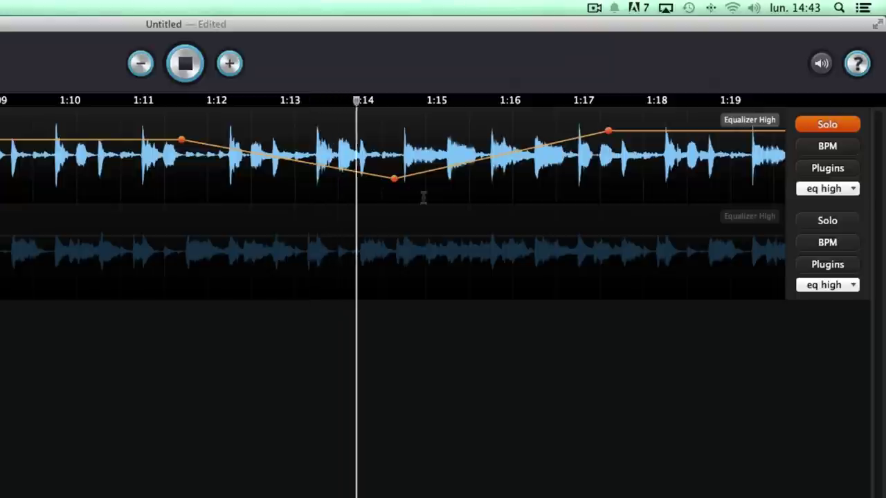
mouse_move(609, 130)
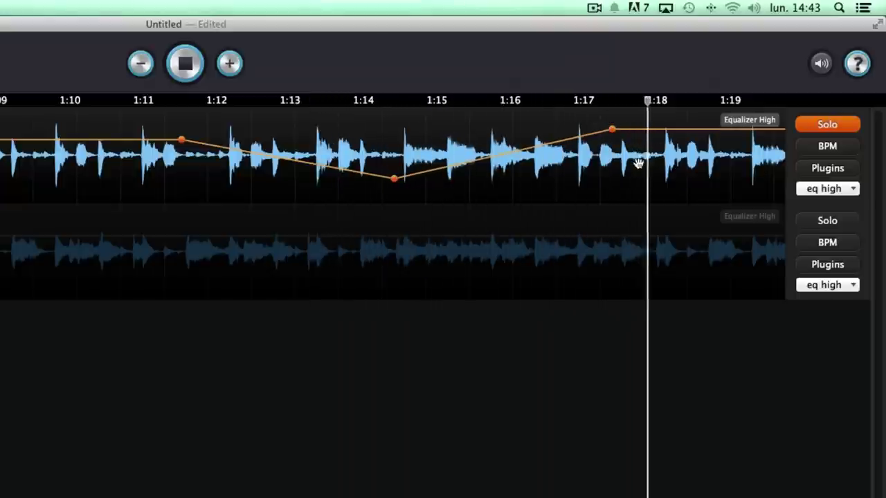
- Stop playback, solo Two Step instead of Say Yeah, and play it briefly from about 1:11
key("space")
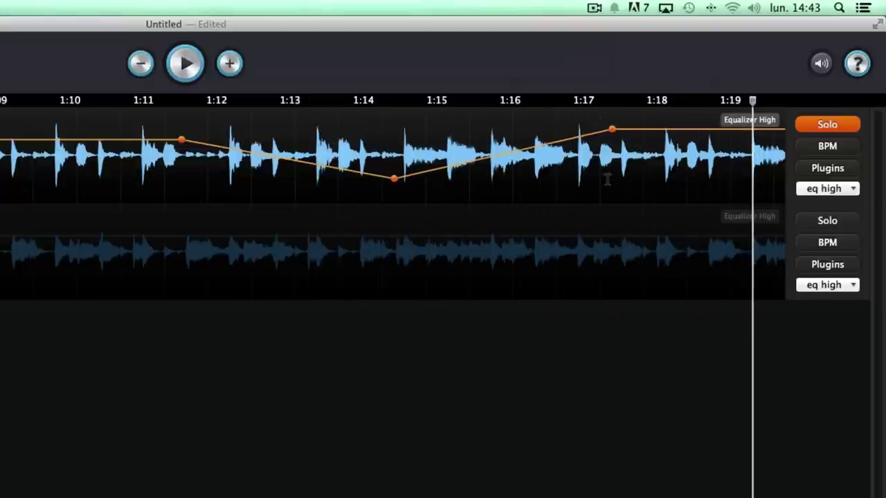
left_click(822, 221)
left_click(824, 124)
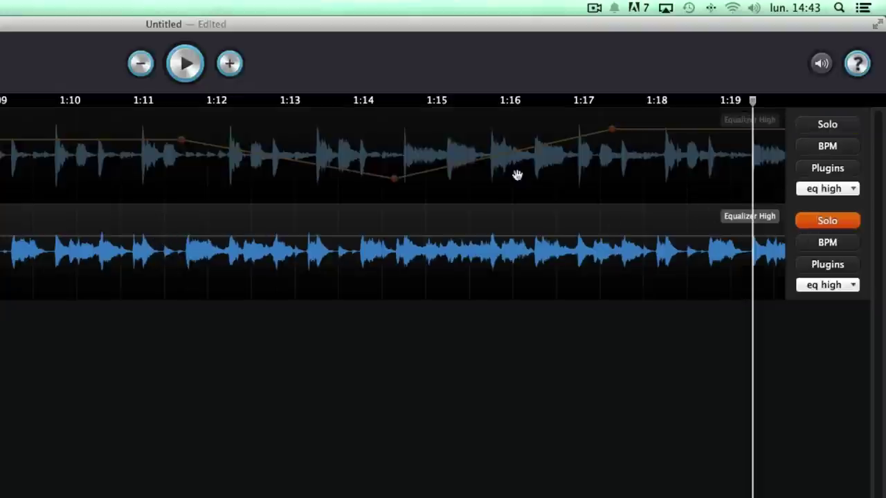
left_click(150, 116)
key("space")
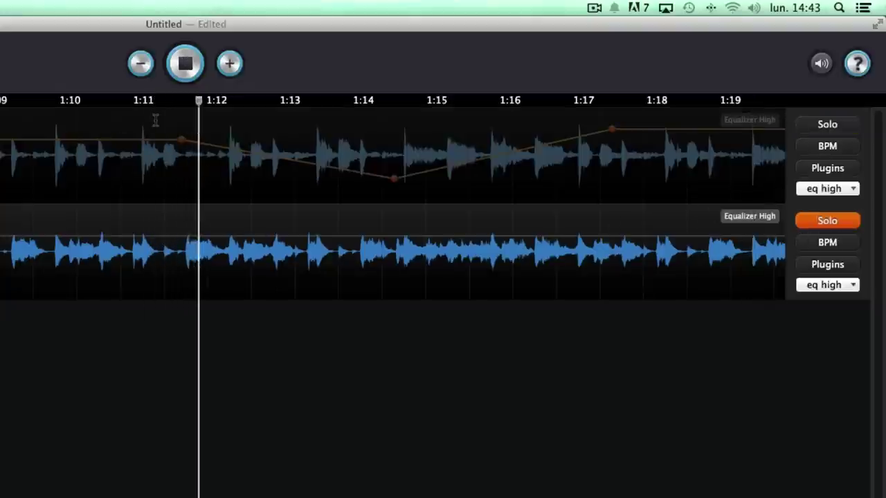
key("space")
- Shape an eq mid dip on Two Step from about 1:11.5, lowest at 1:13.7 and slightly raised at 1:16.8, and play it
left_click(176, 103)
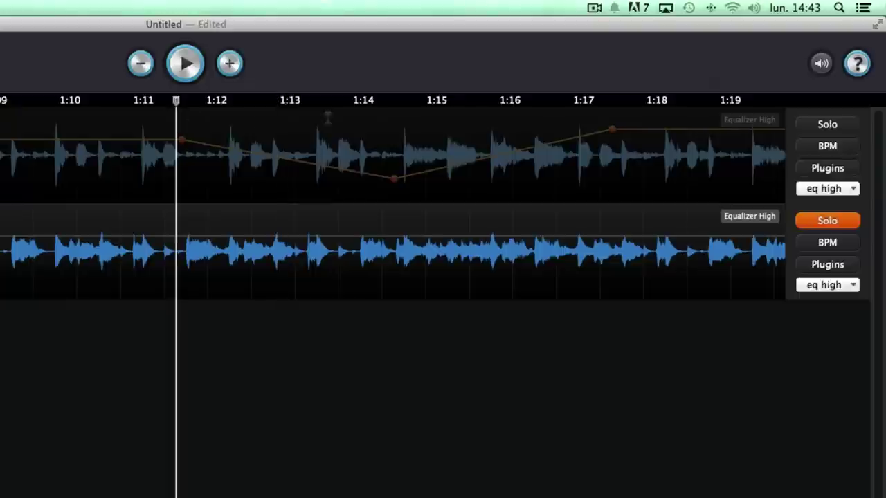
left_click(825, 287)
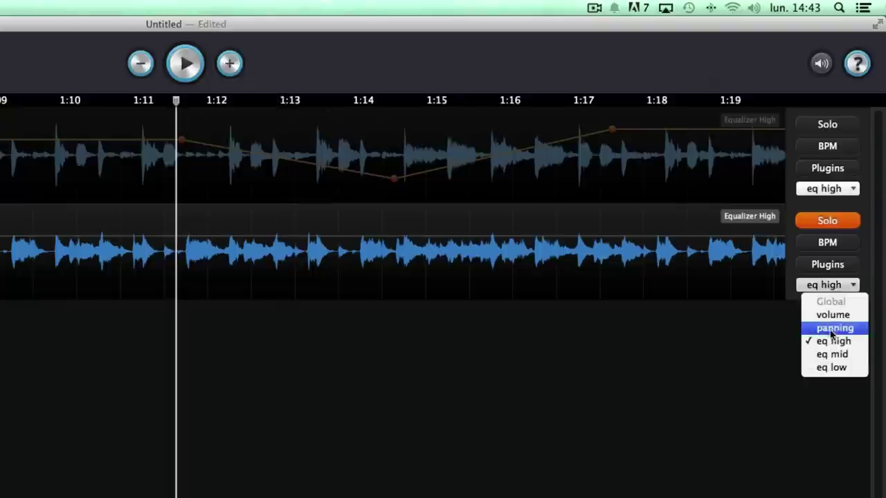
left_click(827, 353)
left_click(178, 238)
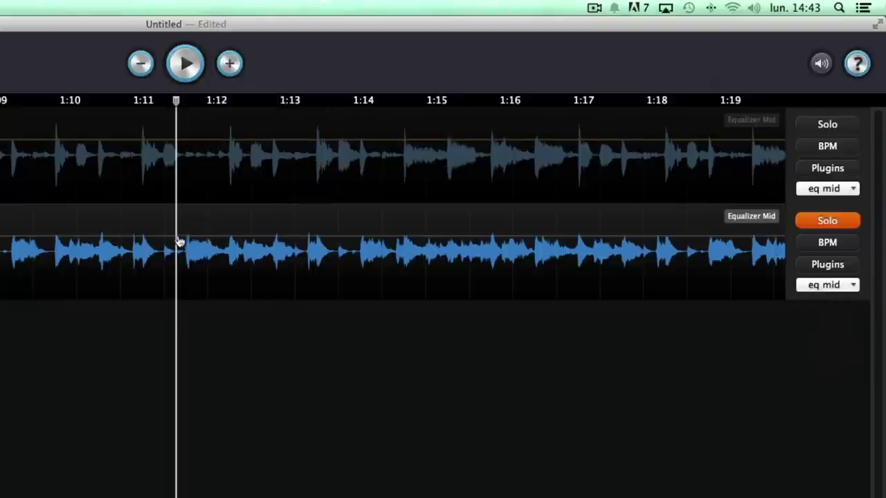
left_click_drag(249, 237, 339, 267)
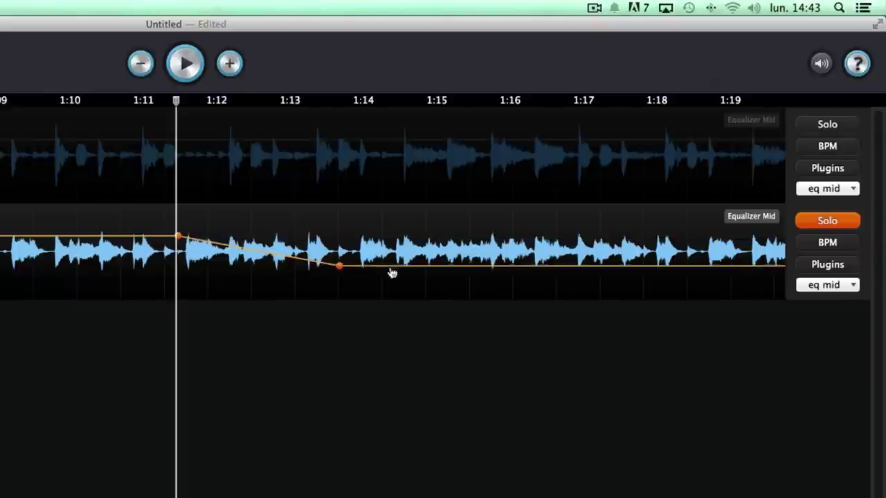
left_click_drag(431, 267, 569, 225)
left_click(147, 102)
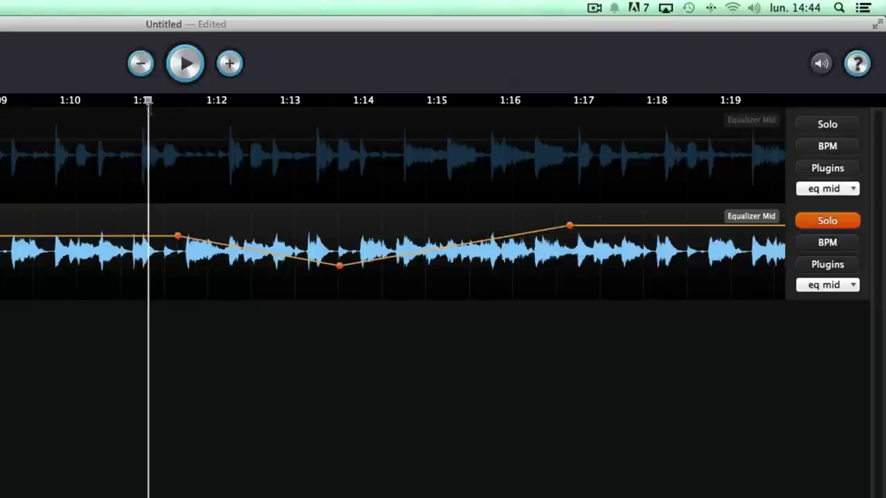
key("space")
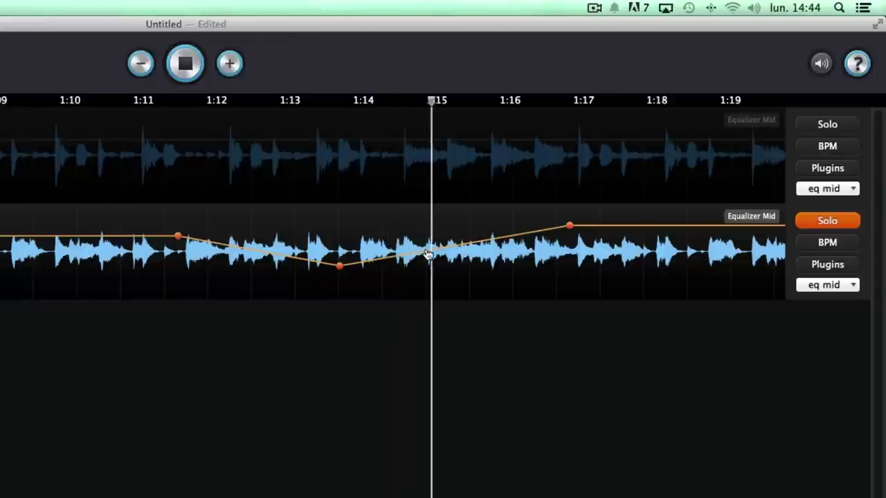
- Add a lowered eq mid point on Two Step at about 1:16.4, move the end point down to about 1:36.2, and stop playback
left_click_drag(425, 253, 539, 261)
left_click_drag(572, 230, 733, 250)
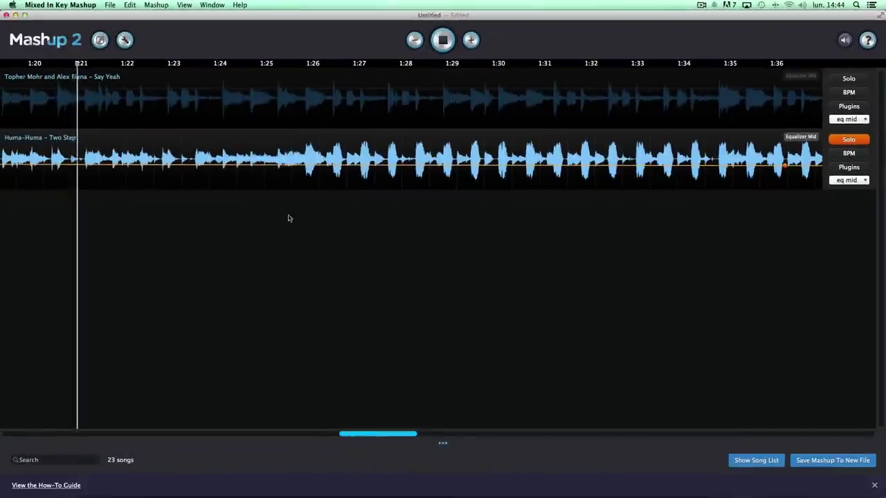
key("space")
- Add Two Step eq mid points at about 1:20.5, raised at 1:21.3 and 1:25, playing the curve from about 1:16
scroll(270, 201, "left", 5)
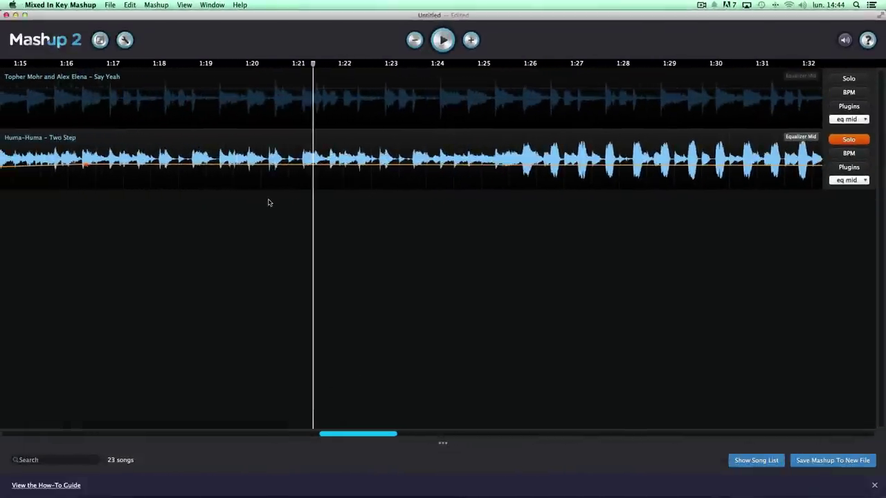
scroll(277, 196, "down", 3)
scroll(280, 190, "right", 4)
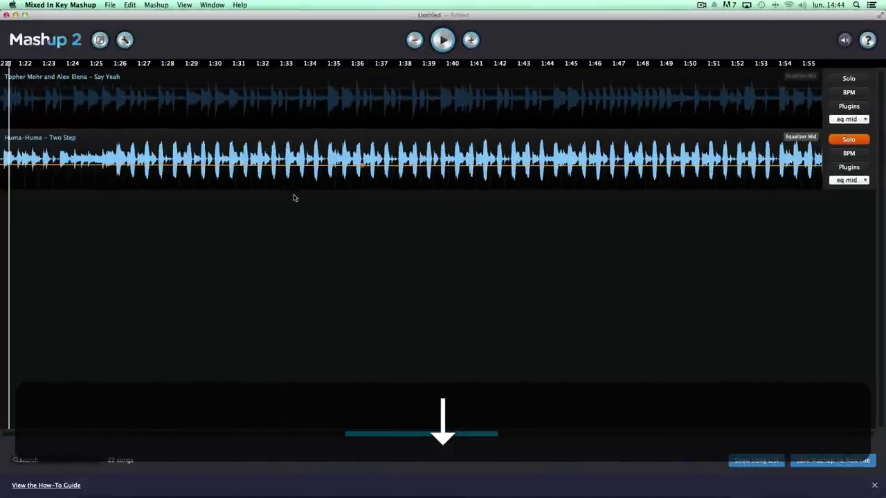
scroll(293, 198, "left", 5)
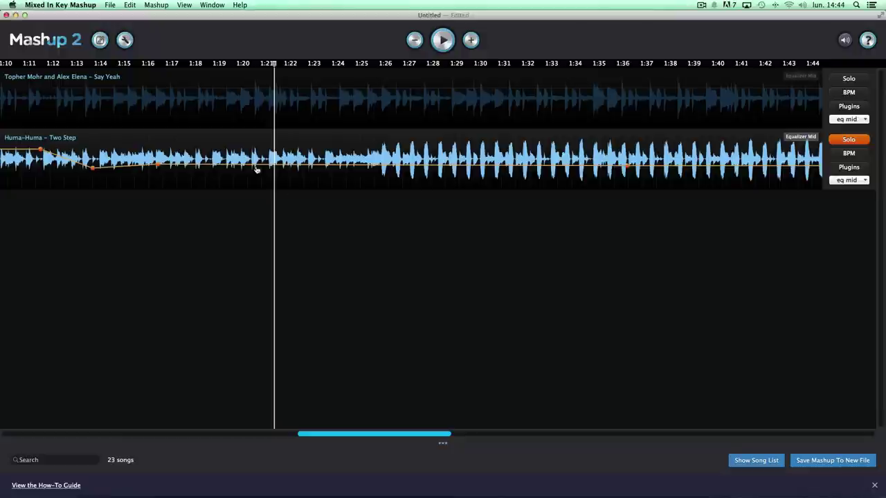
left_click_drag(230, 168, 254, 161)
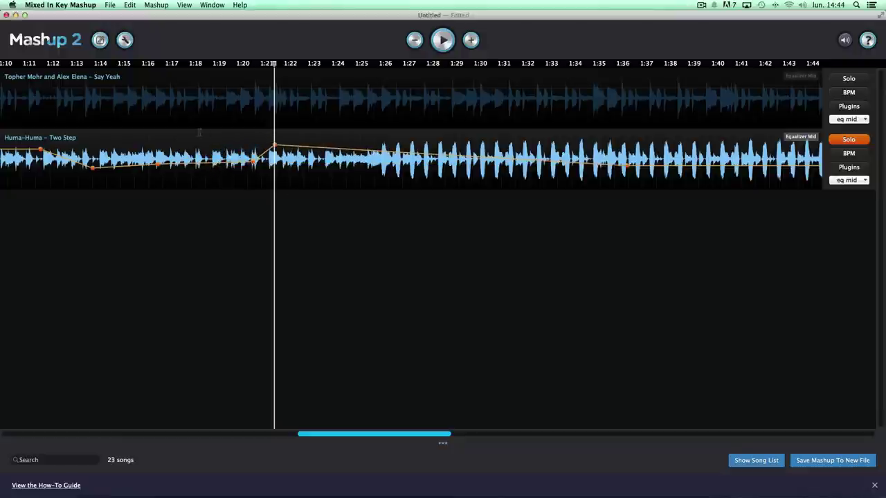
left_click(154, 75)
key("space")
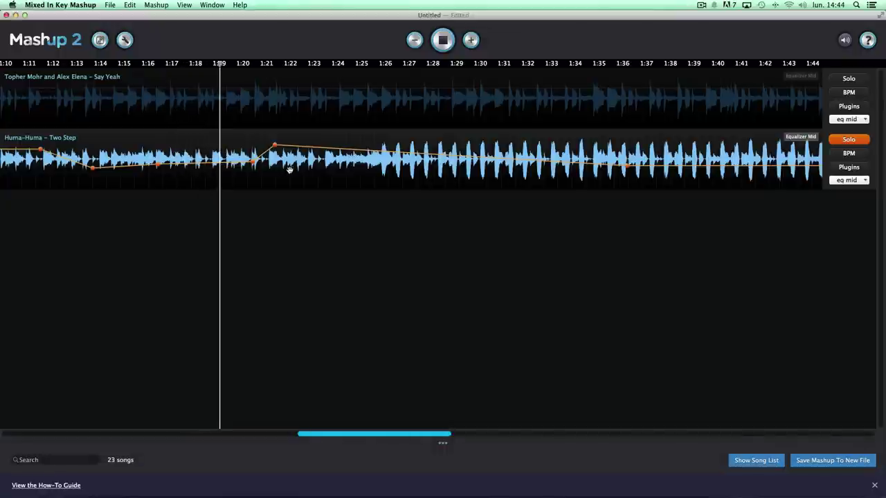
left_click_drag(349, 146, 360, 143)
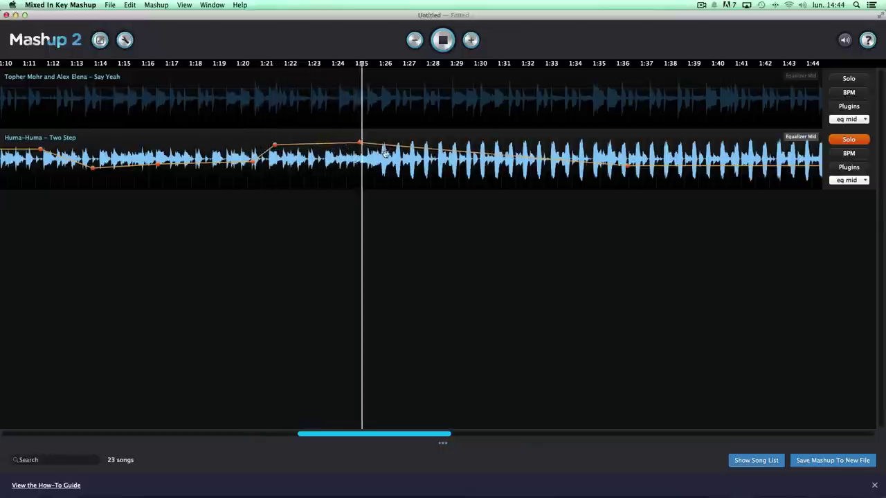
key("space")
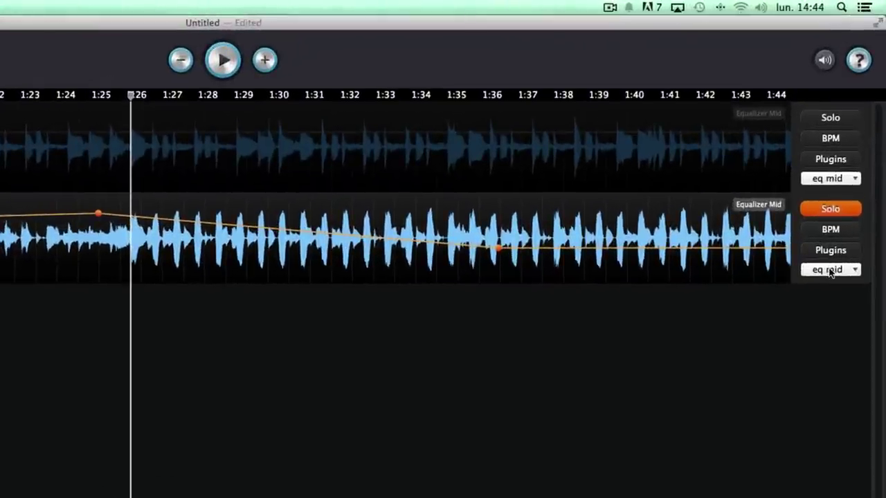
- Shape an eq low dip on Two Step from about 1:26, lowest at 1:27.3 and slightly raised at 1:31.6, and play it
left_click(831, 270)
left_click(829, 348)
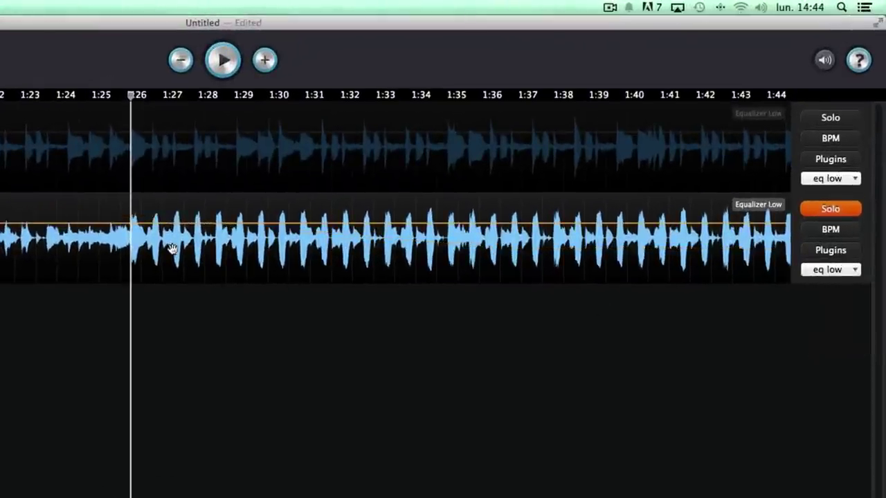
left_click(133, 222)
left_click_drag(168, 226, 184, 254)
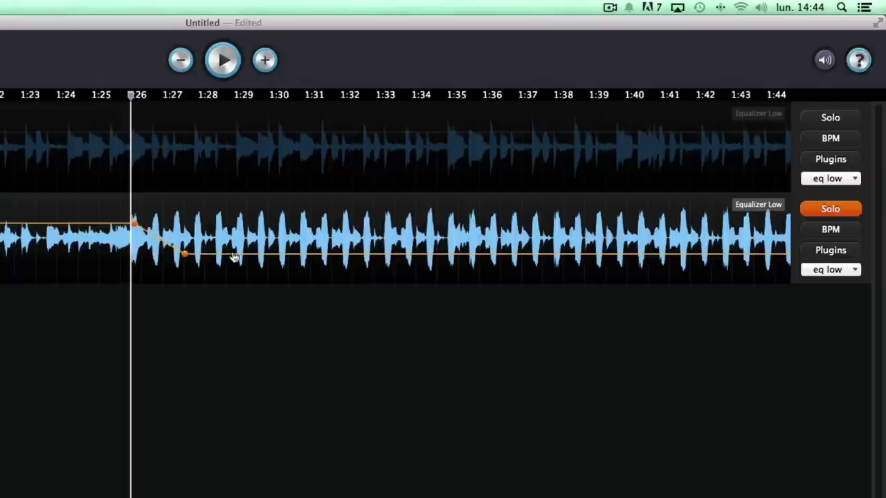
left_click_drag(270, 255, 336, 215)
key("space")
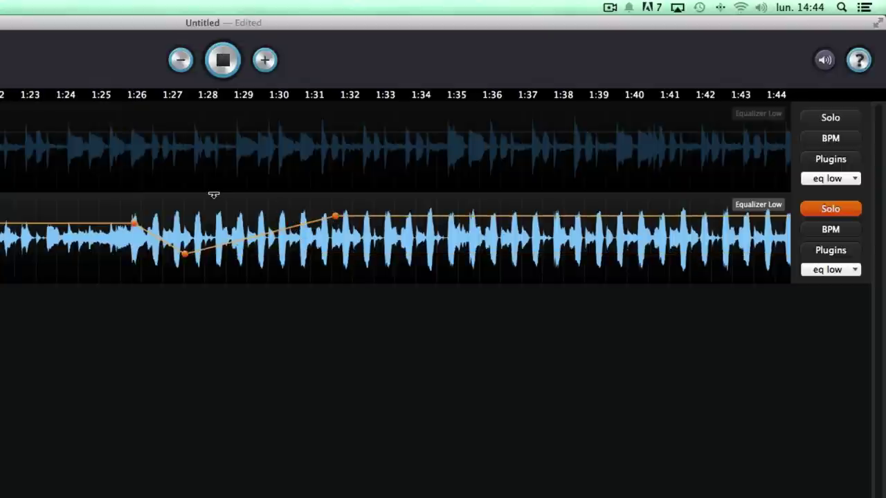
key("space")
left_click(119, 95)
key("space")
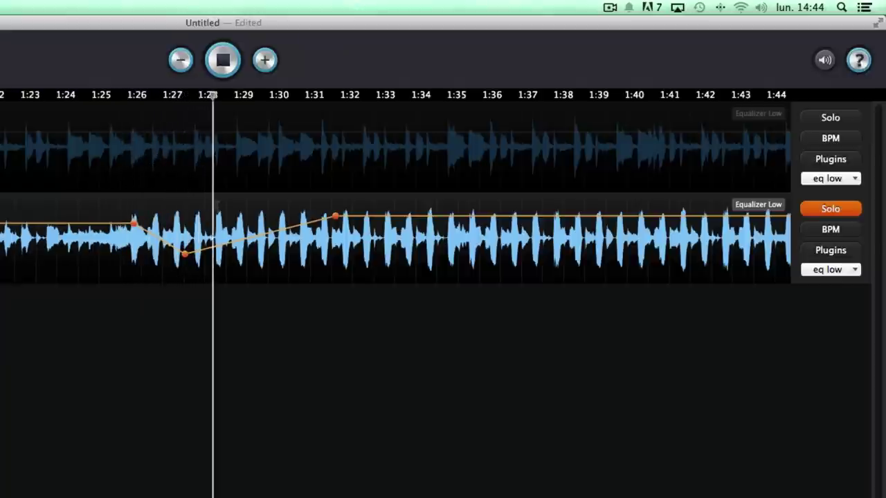
- Extend Two Step's eq low dip with a low point at about 1:30.8, move its end to about 1:32.2, and stop playback
left_click_drag(299, 226, 308, 264)
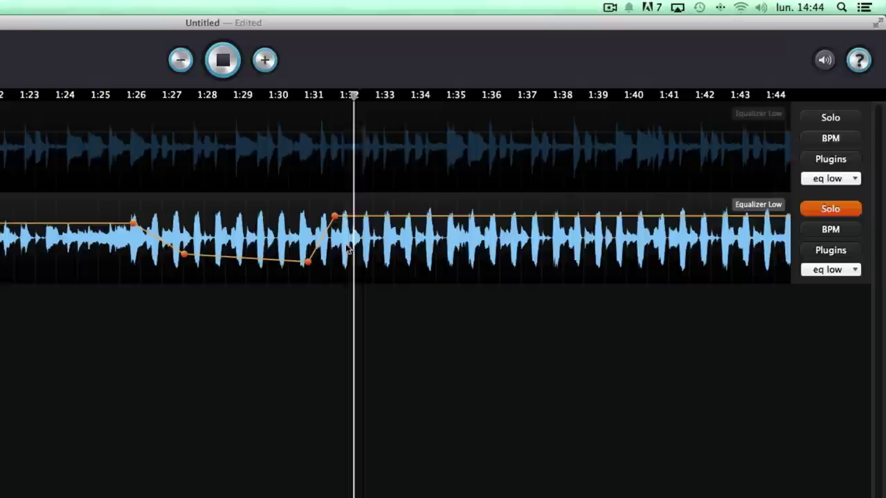
left_click_drag(335, 216, 355, 221)
key("space")
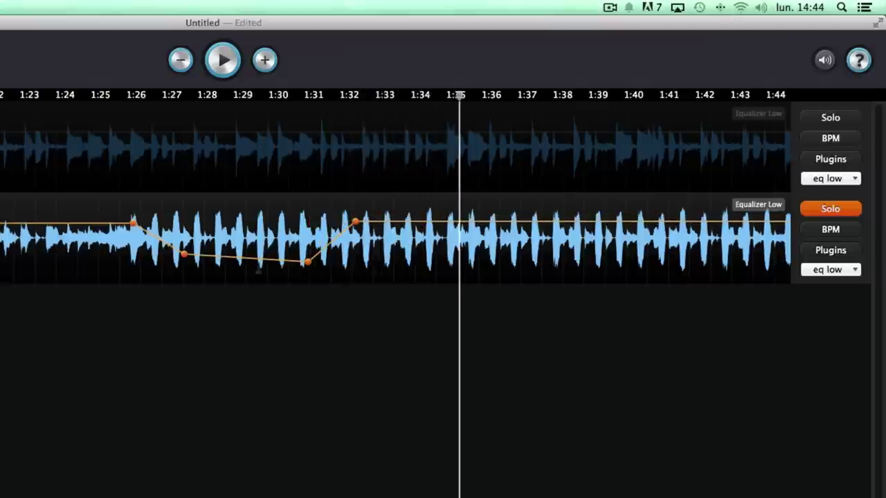
- Turn off solo on Two Step and play both tracks together from about 2:10, stopping a few seconds in
scroll(608, 285, "right", 5)
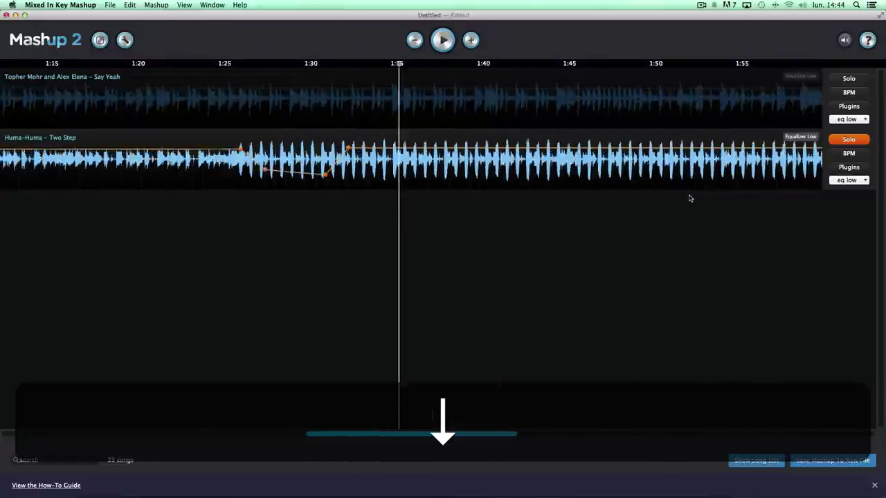
scroll(689, 198, "down", 5)
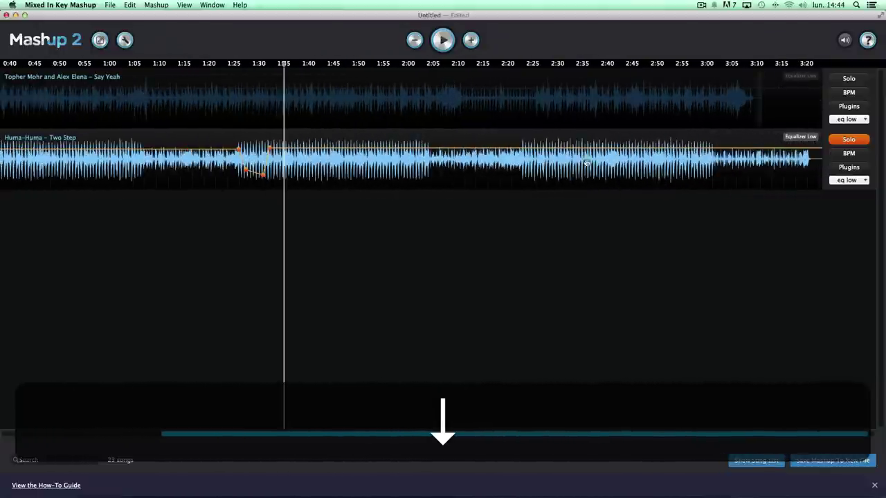
left_click(847, 140)
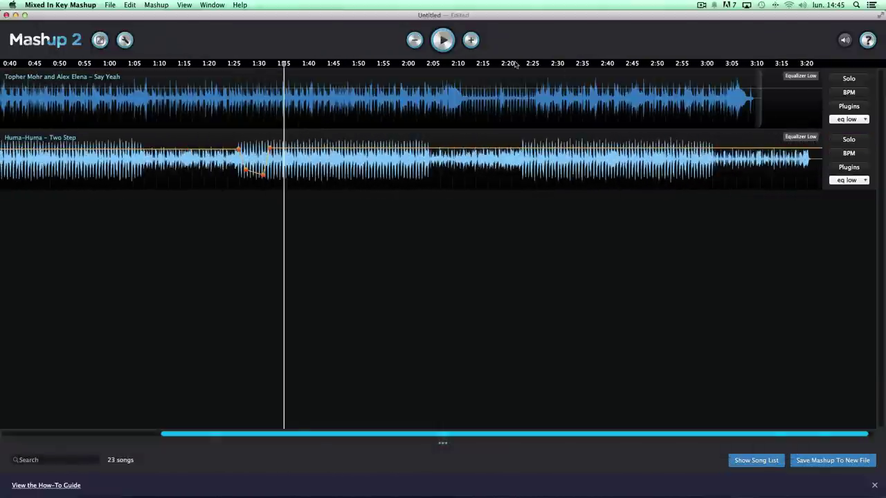
left_click(453, 67)
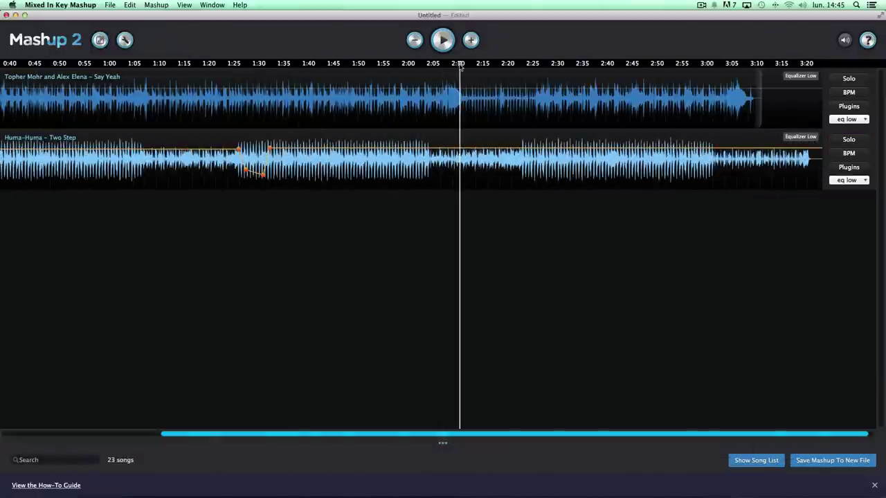
key("space")
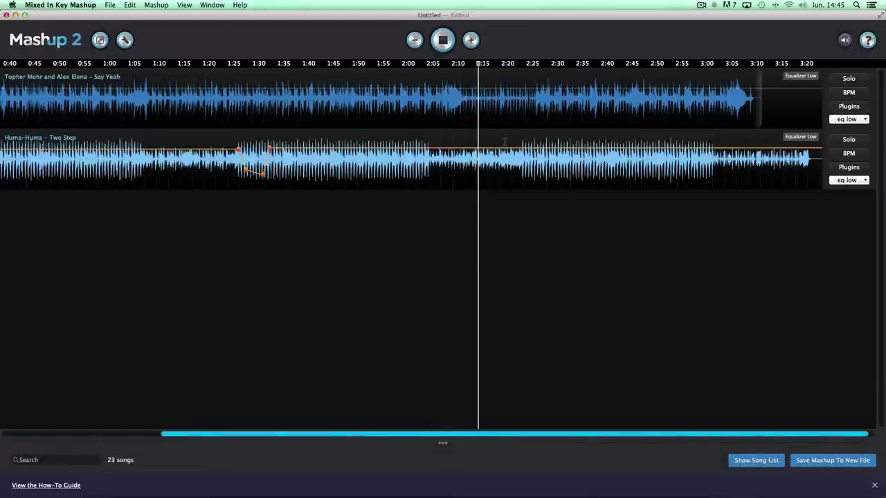
key("space")
- Place the playhead at about 2:12, solo Say Yeah and open its plugin manager
left_click(468, 66)
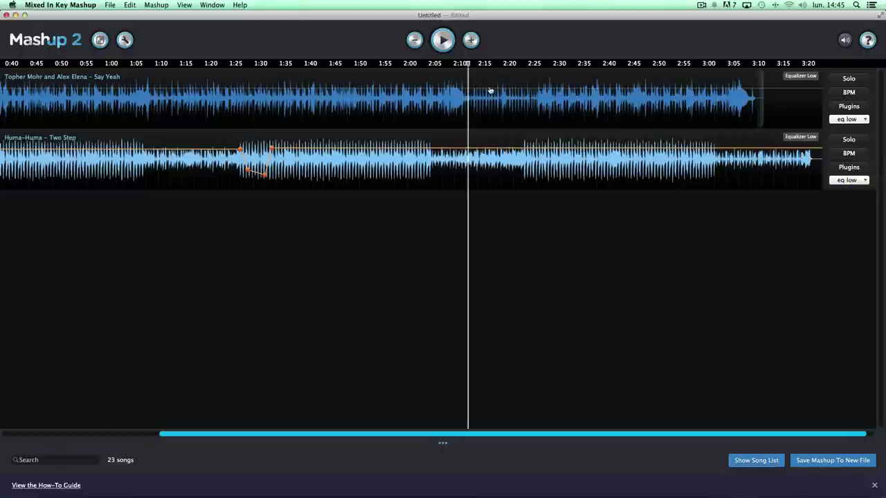
left_click(849, 78)
left_click(849, 107)
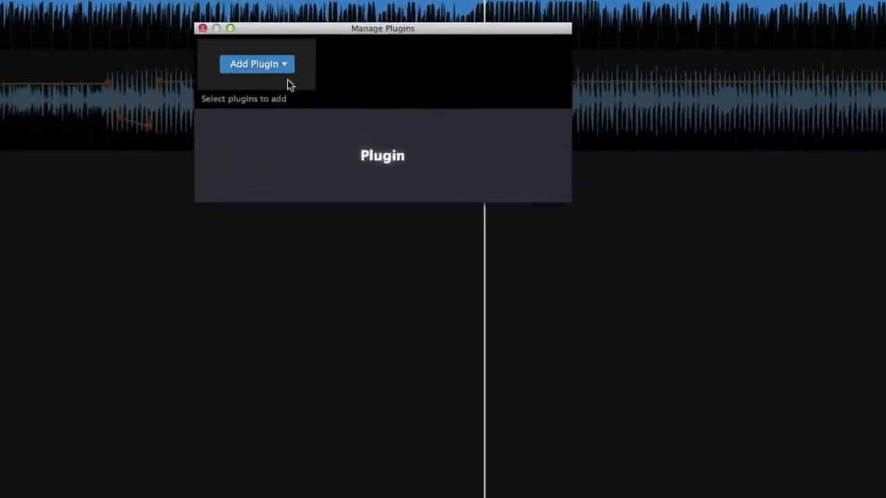
- Try adding the Inear_Display SicknDstroy plugin to Say Yeah and remove it
left_click(255, 67)
mouse_move(280, 81)
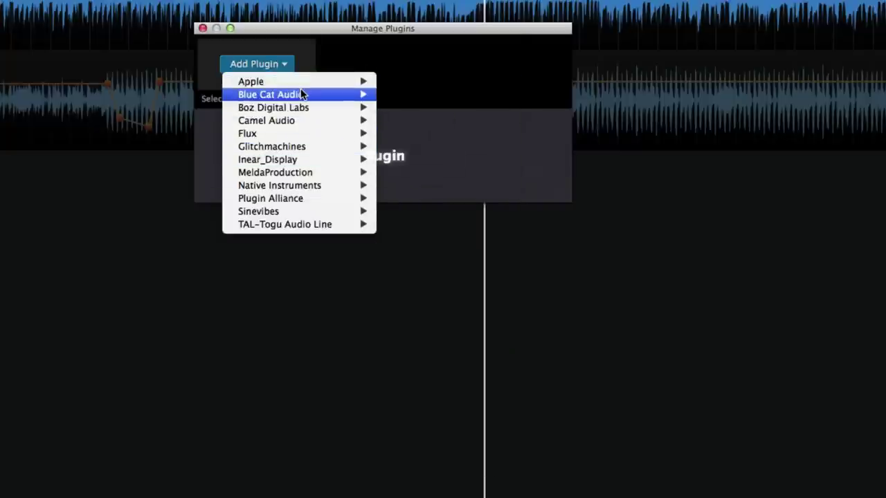
mouse_move(302, 94)
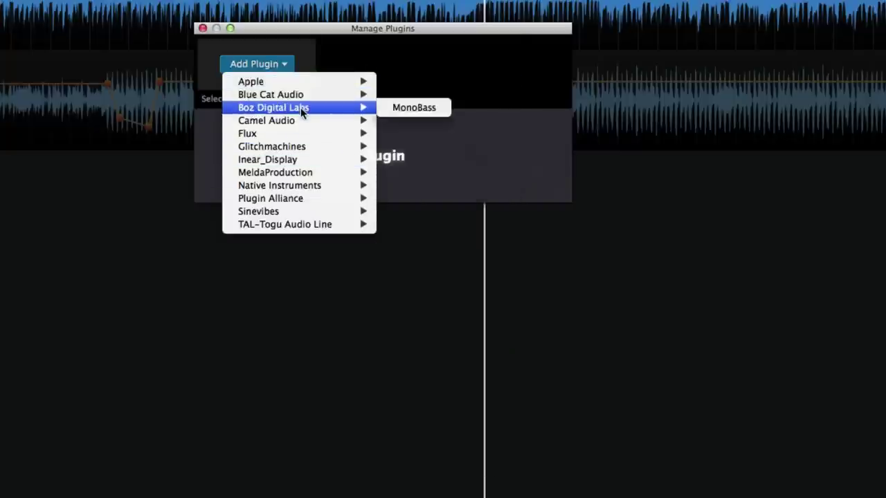
mouse_move(300, 160)
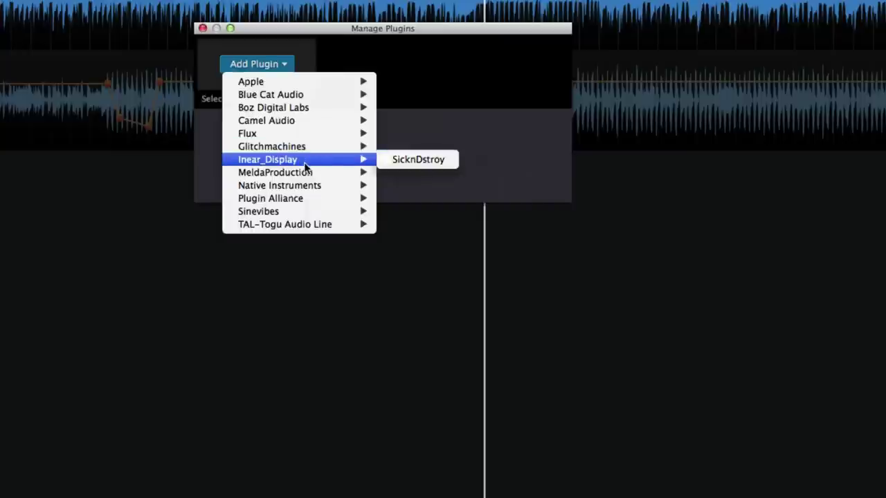
left_click(408, 162)
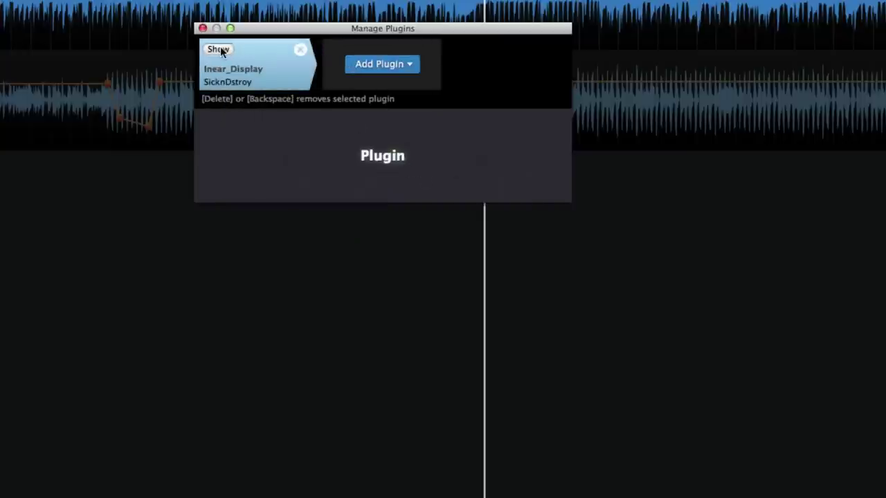
left_click(301, 51)
- Add the Plugin Alliance bx_cleansweep V2 plugin to Say Yeah and set its filters to HP 671 Hz and LP 1358 Hz
left_click(273, 66)
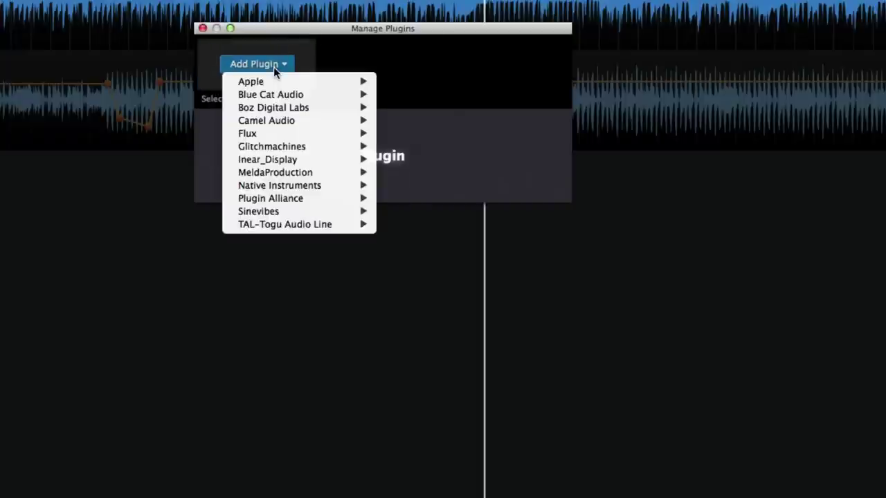
mouse_move(304, 200)
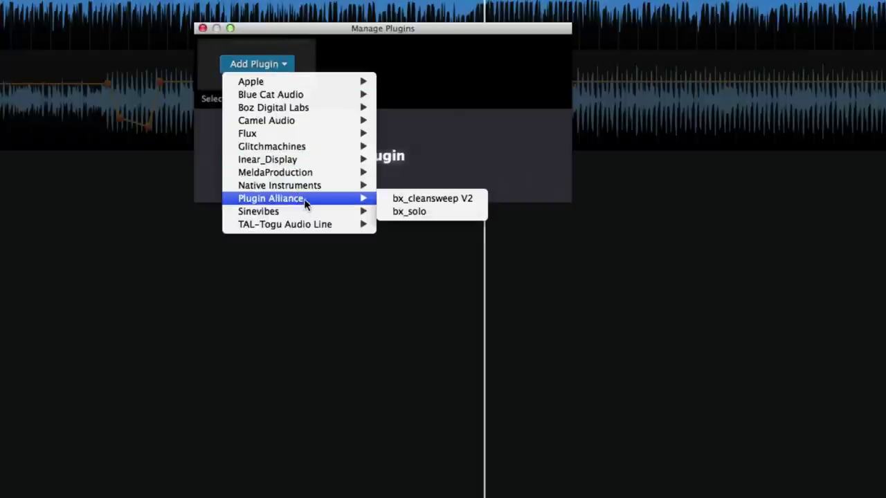
left_click(408, 199)
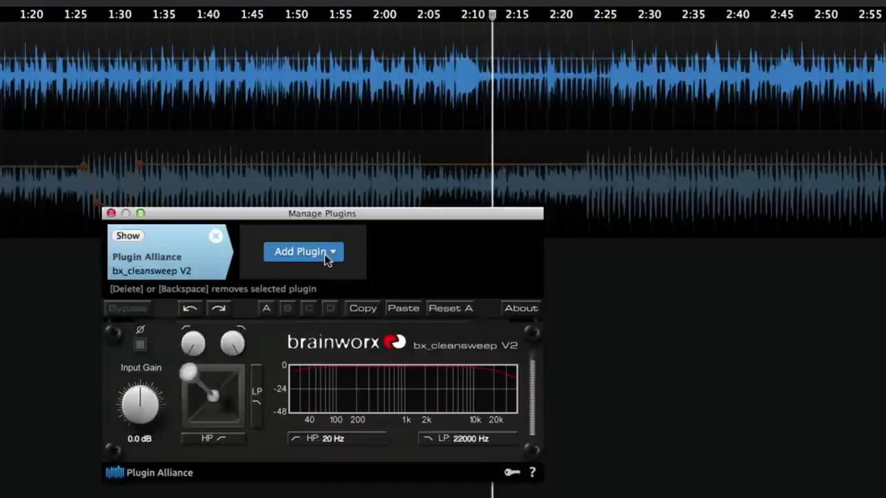
left_click_drag(189, 373, 217, 393)
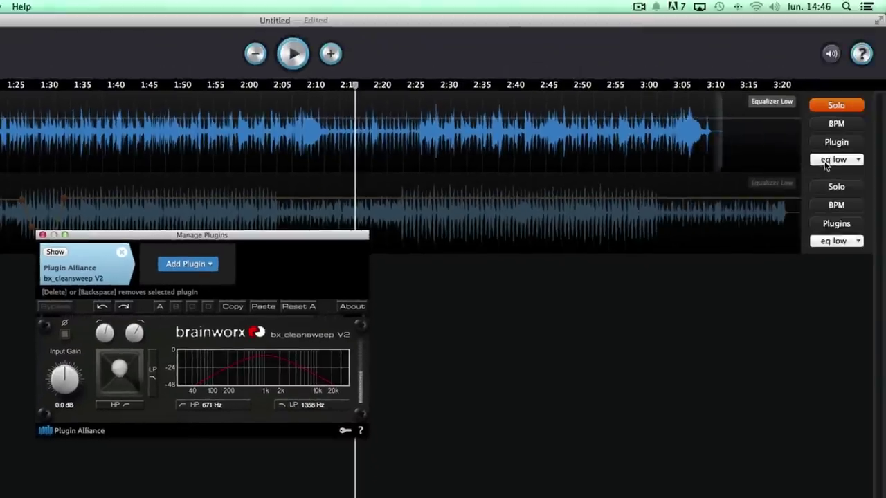
- Add a bx_cleansweep V2 bypass envelope to Say Yeah and switch bypass on only between about 2:16 and 2:19
left_click(824, 163)
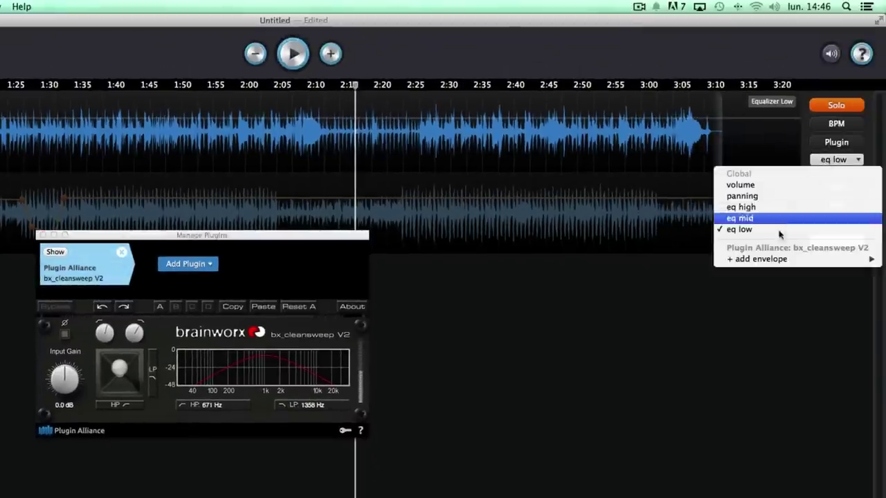
mouse_move(762, 266)
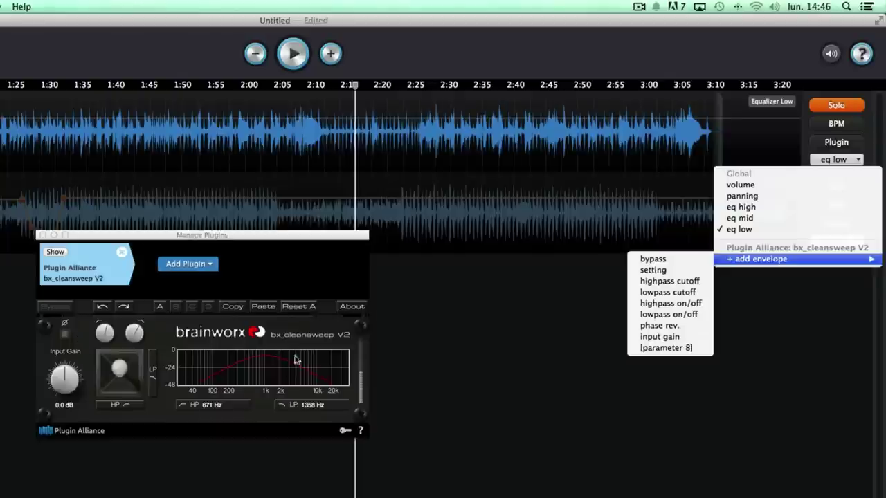
left_click(654, 260)
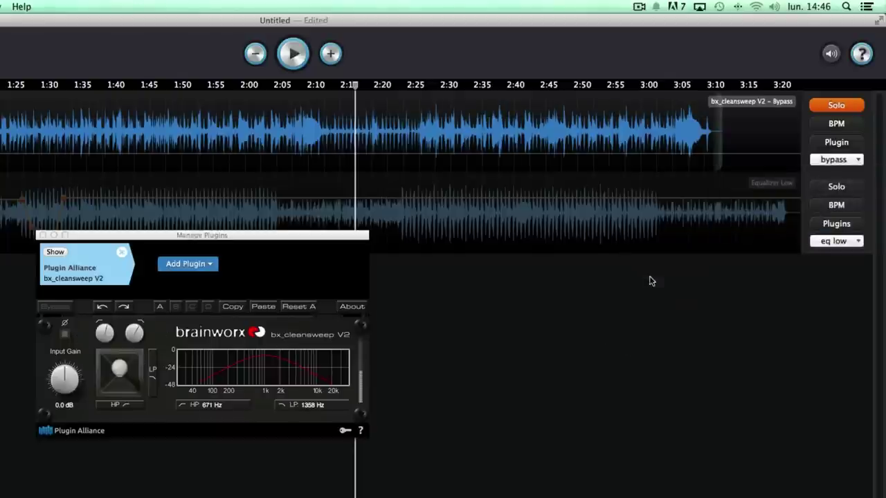
left_click(356, 157)
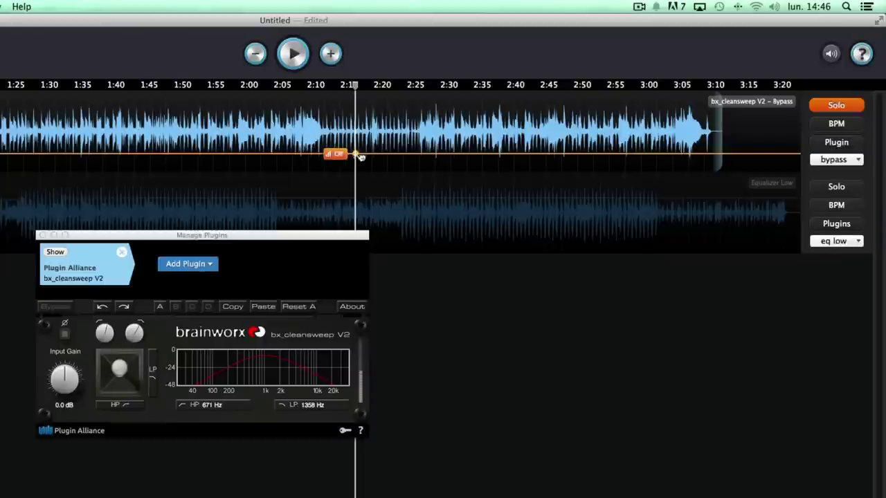
left_click_drag(360, 157, 374, 139)
left_click_drag(362, 113, 354, 109)
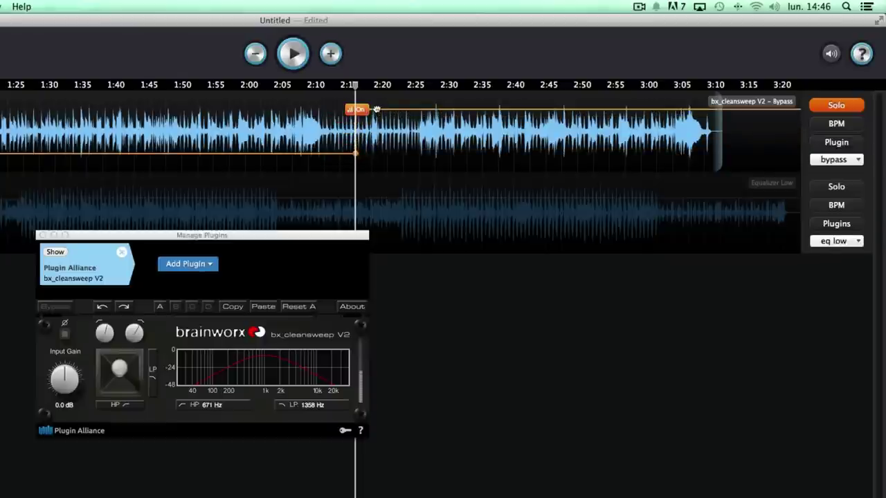
left_click_drag(379, 111, 357, 118)
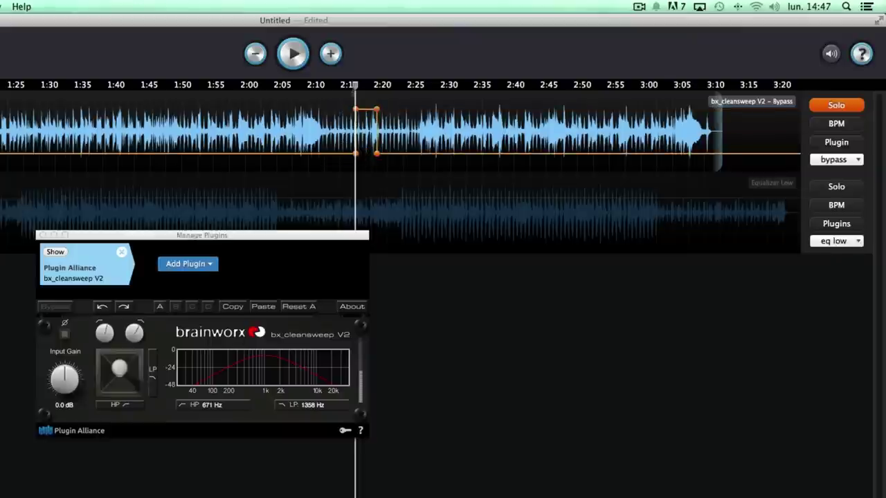
- Play Say Yeah from just before the bypass section at about 2:15 and stop once it has passed
left_click_drag(354, 85, 345, 84)
key("space")
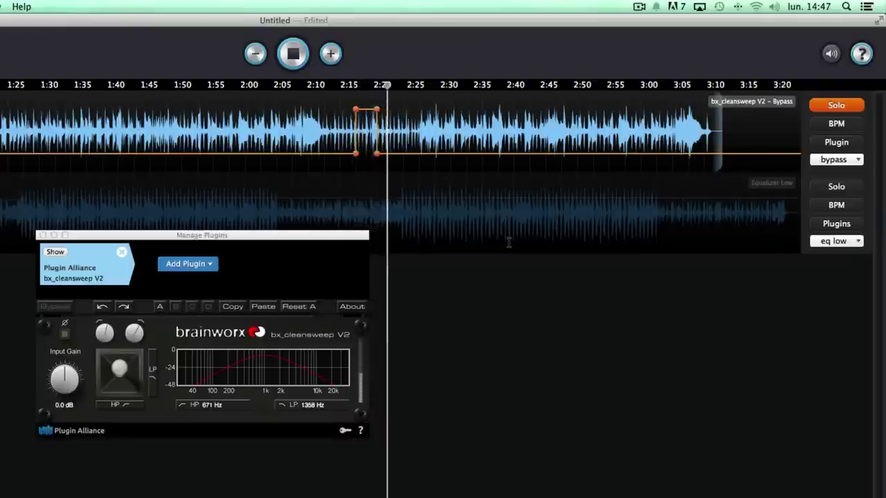
key("space")
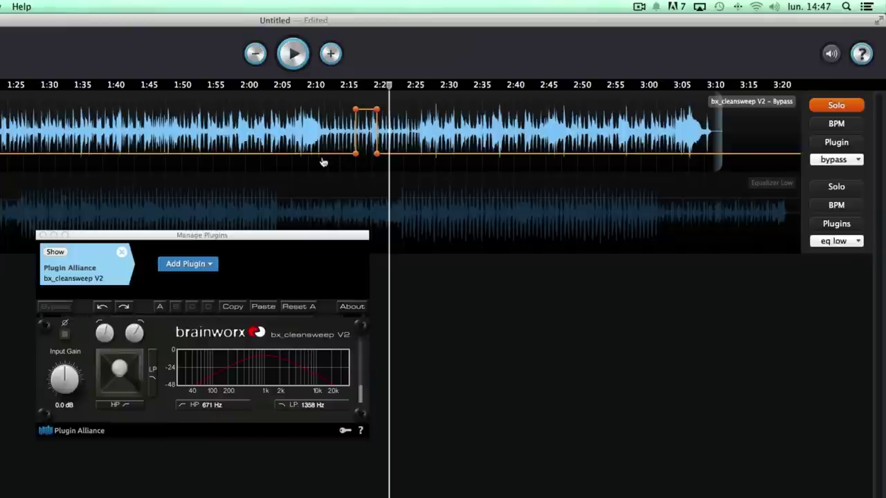
mouse_move(379, 111)
- Try adding Sinevibes Filther to Say Yeah and placing it ahead of bx_cleansweep V2, and remove Filther
left_click_drag(48, 219, 23, 206)
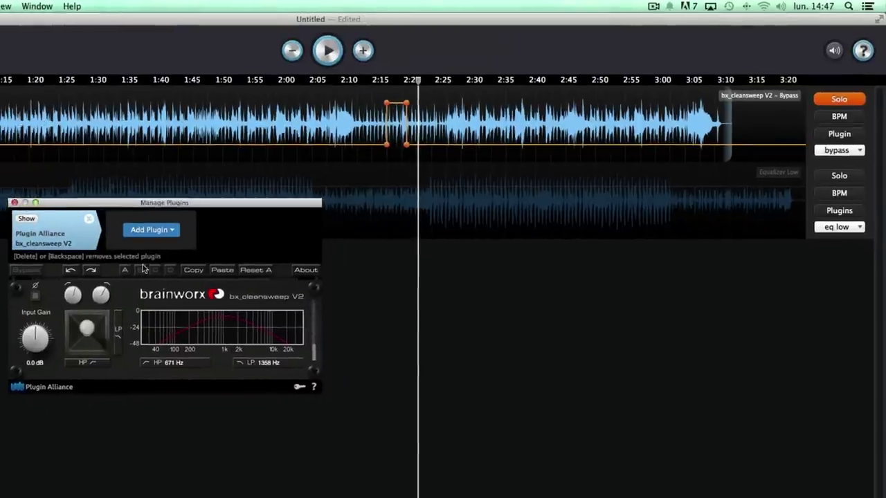
left_click(154, 235)
mouse_move(180, 344)
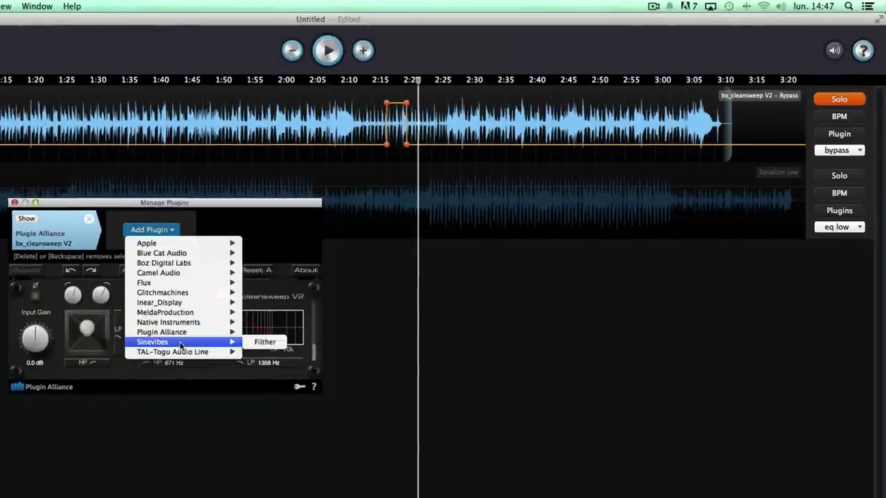
left_click(262, 342)
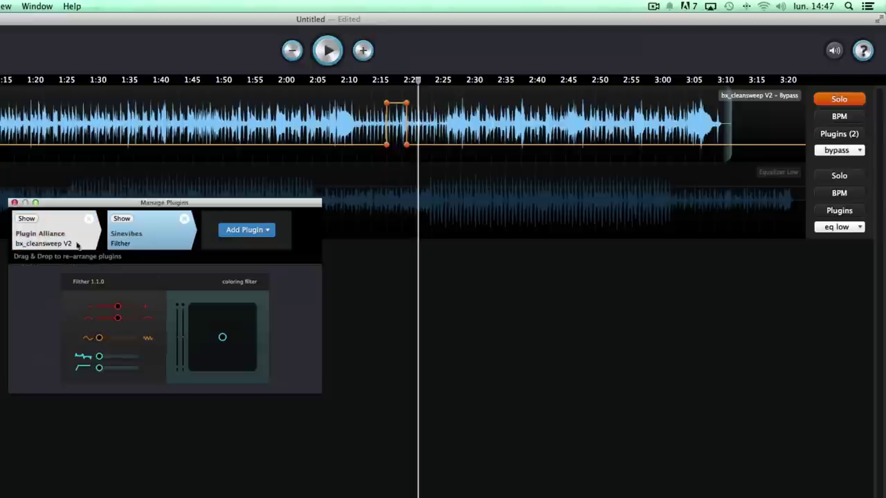
left_click_drag(56, 234, 211, 243)
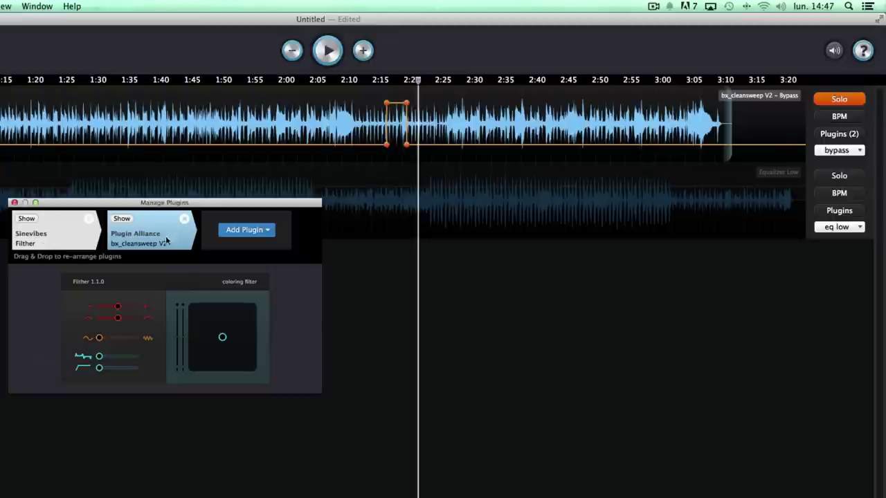
left_click(88, 218)
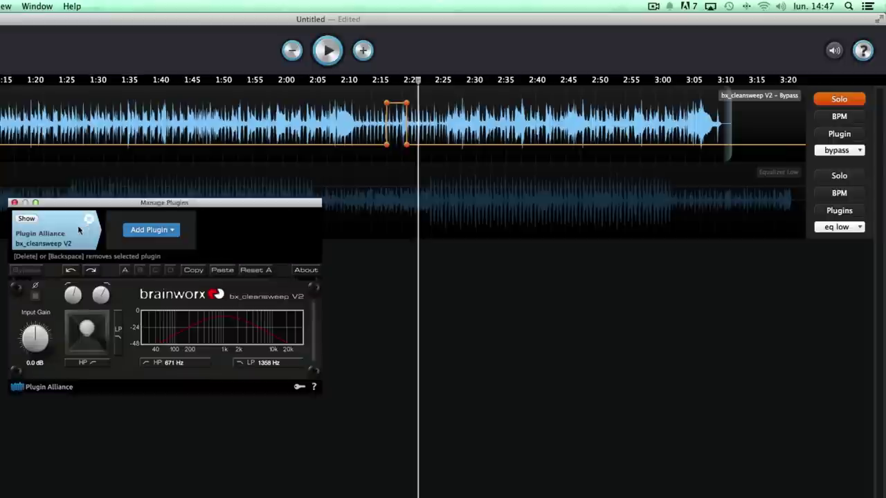
- Close the plugin manager, and with the playhead at 2:05 switch solo from Say Yeah to Two Step
left_click_drag(129, 206, 156, 216)
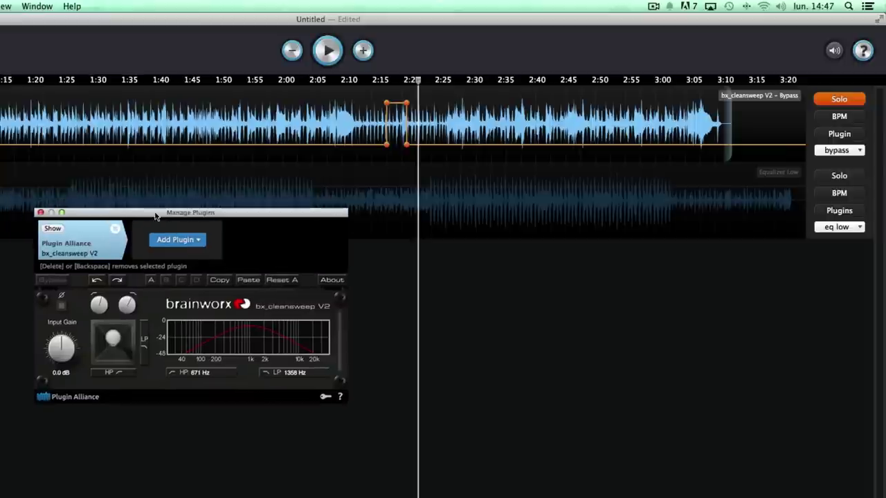
left_click(40, 212)
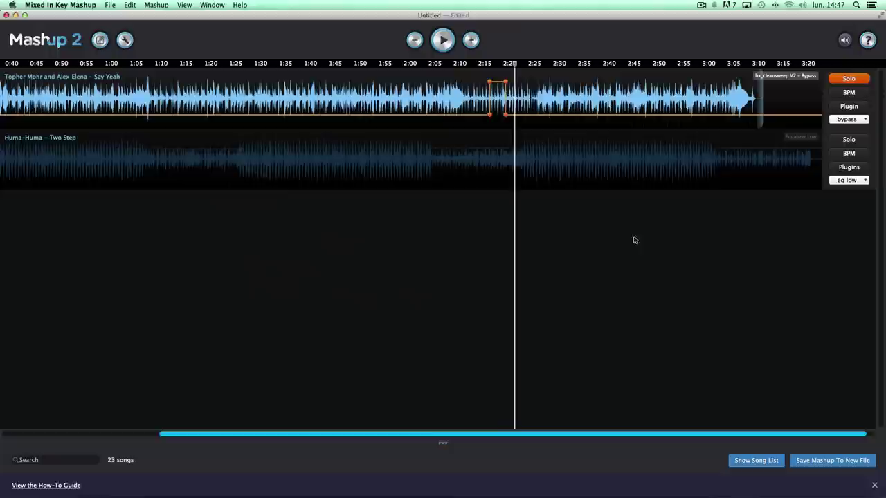
left_click(425, 70)
left_click(849, 139)
left_click(841, 81)
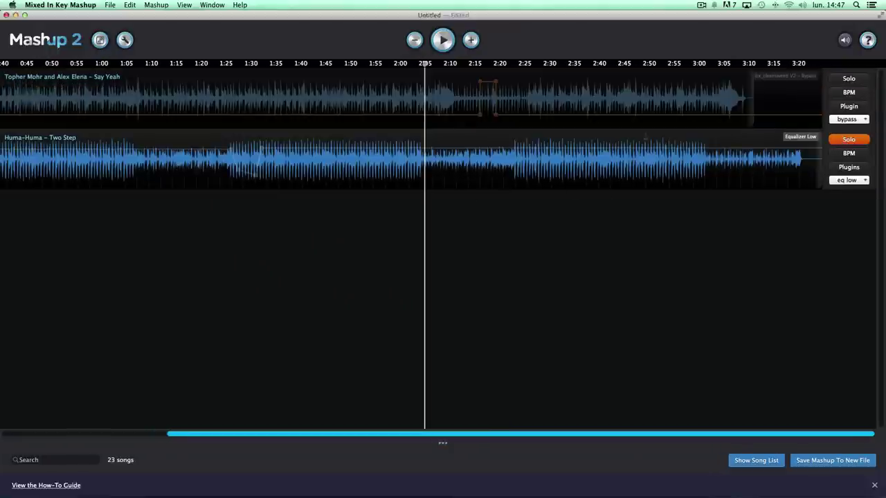
- Play Two Step briefly from 2:05 and return the playhead to 2:05
key("space")
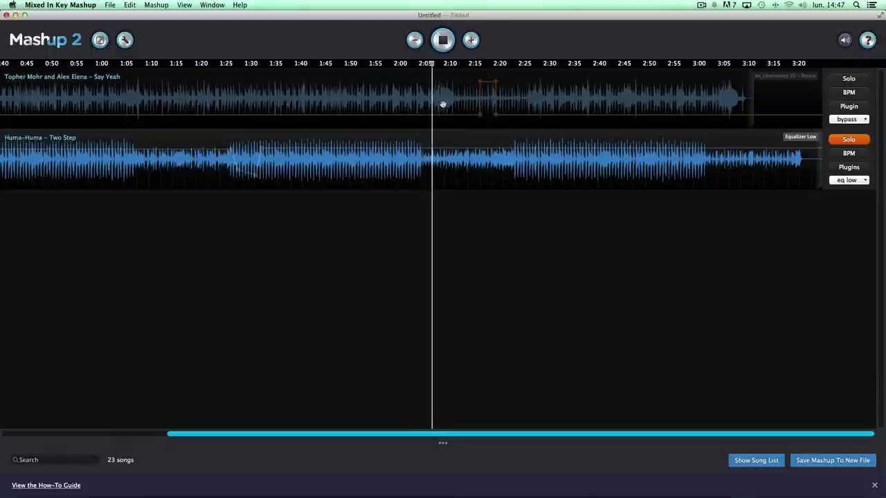
key("space")
left_click(424, 66)
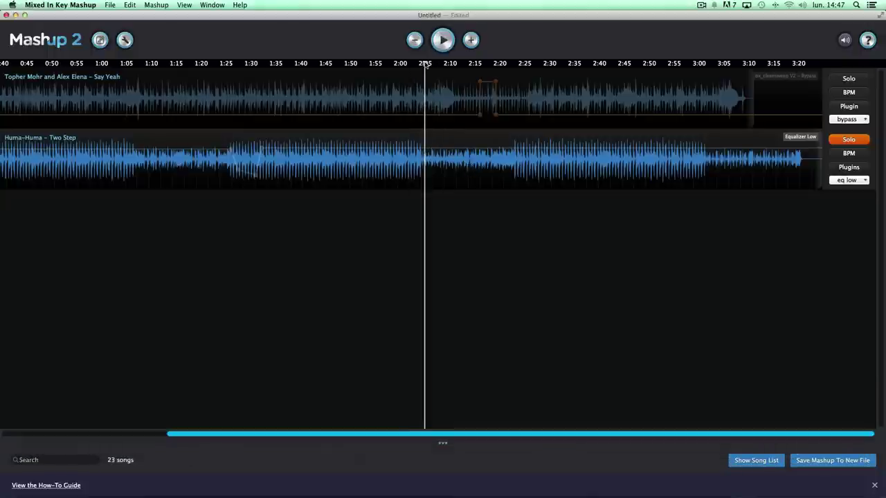
- Add the Sinevibes Filther plugin to Two Step and move the plugin manager clear of the tracks
left_click(848, 167)
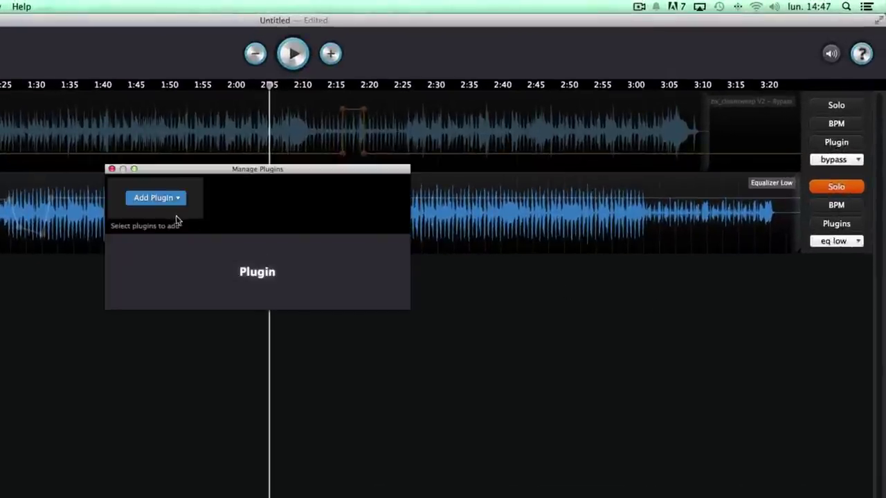
left_click(170, 201)
mouse_move(209, 319)
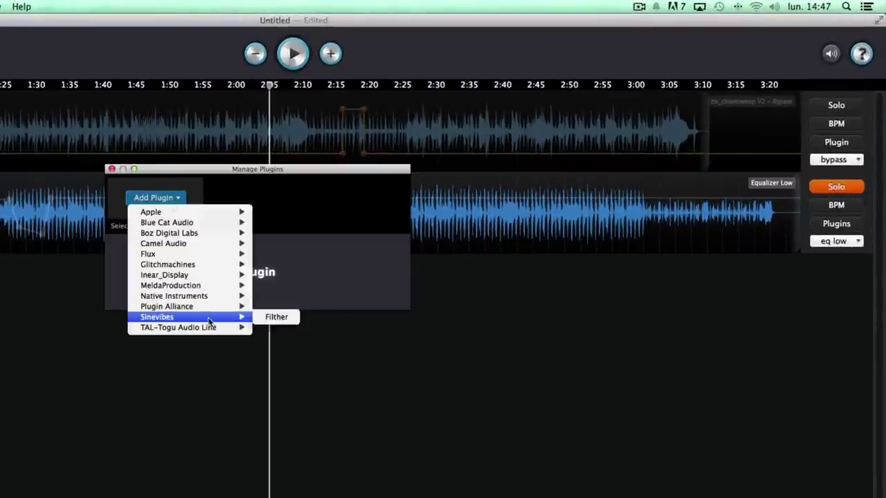
left_click(276, 317)
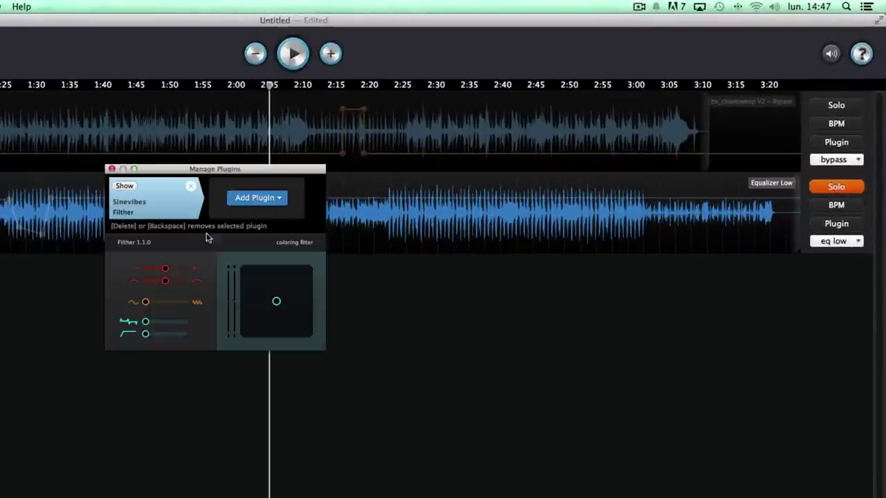
left_click_drag(228, 171, 130, 264)
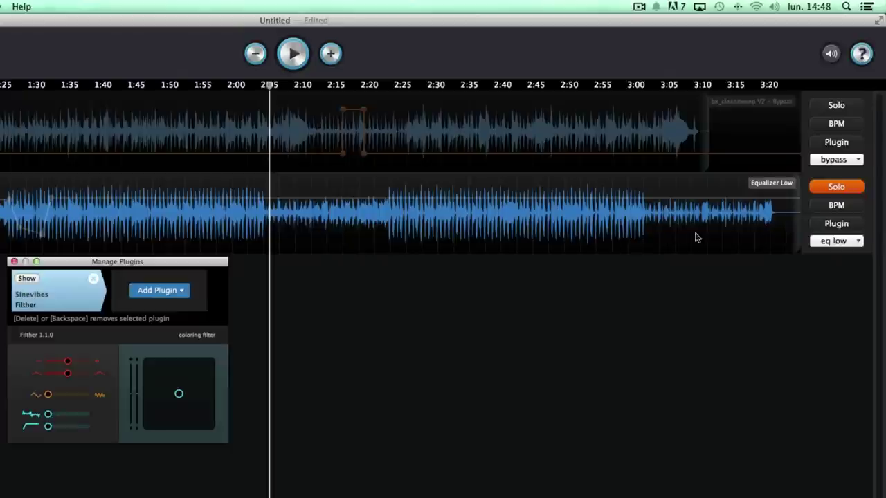
- Add a Filther cutoff envelope to Two Step, dropping from 2:05 to about 2:11 and rising above its starting level by about 2:22
left_click(834, 242)
mouse_move(805, 342)
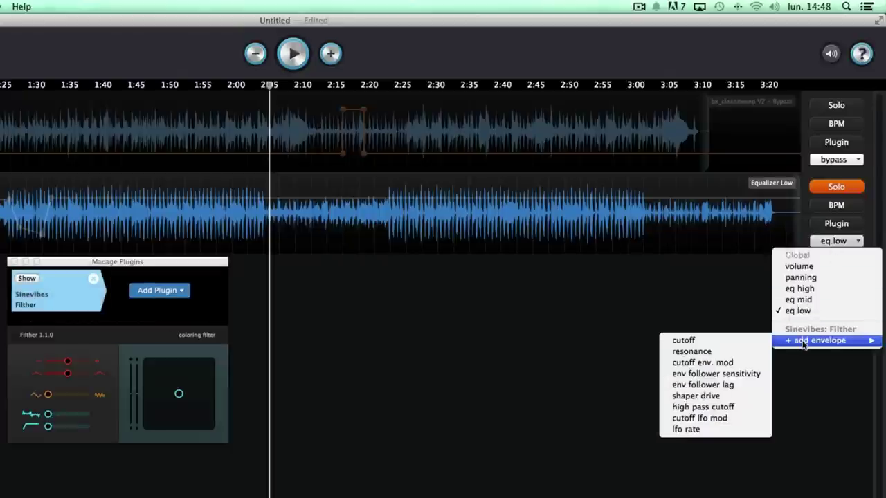
left_click(751, 344)
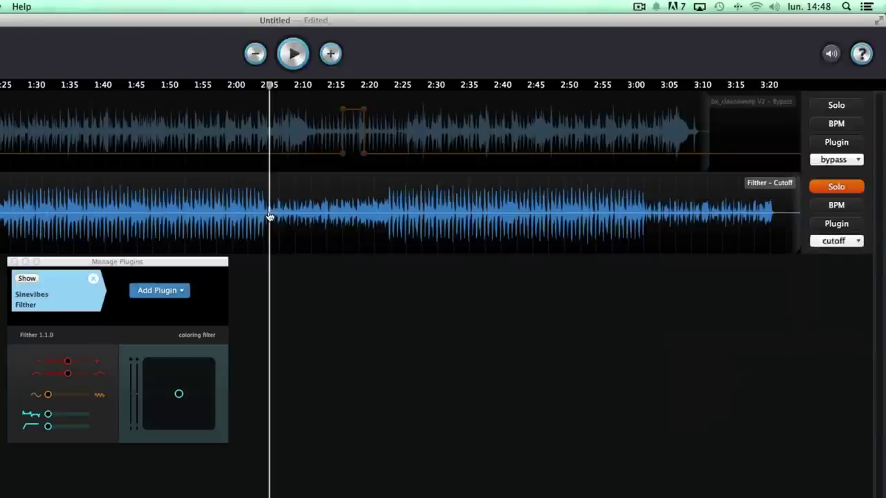
left_click_drag(287, 217, 325, 207)
- Play Two Step from about 2:02, raise the cutoff envelope's low point and end point slightly, and stop playback
left_click(251, 85)
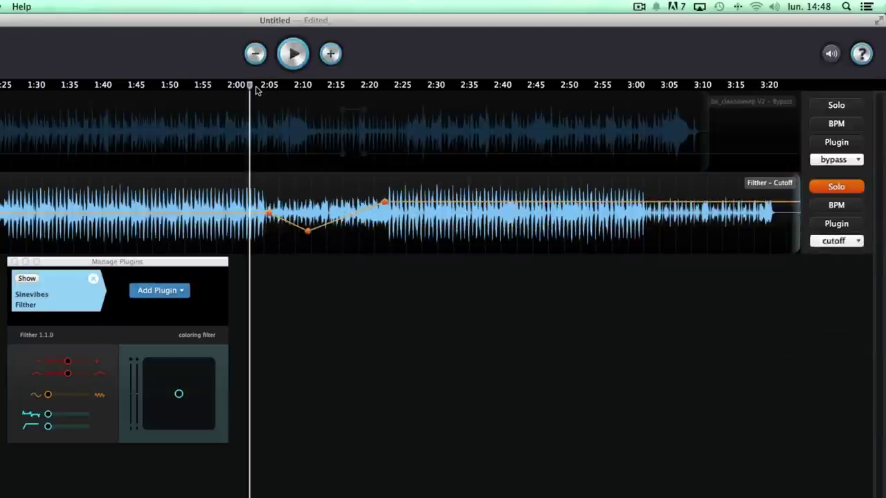
key("space")
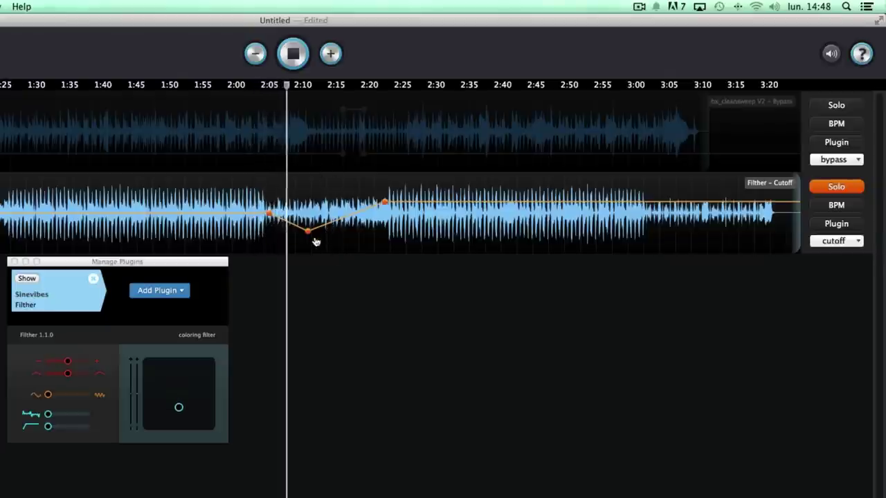
left_click_drag(307, 230, 389, 191)
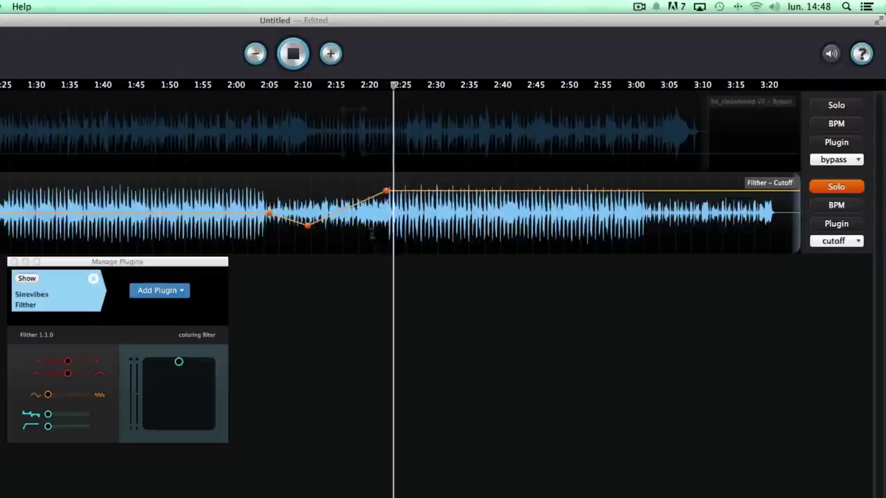
key("space")
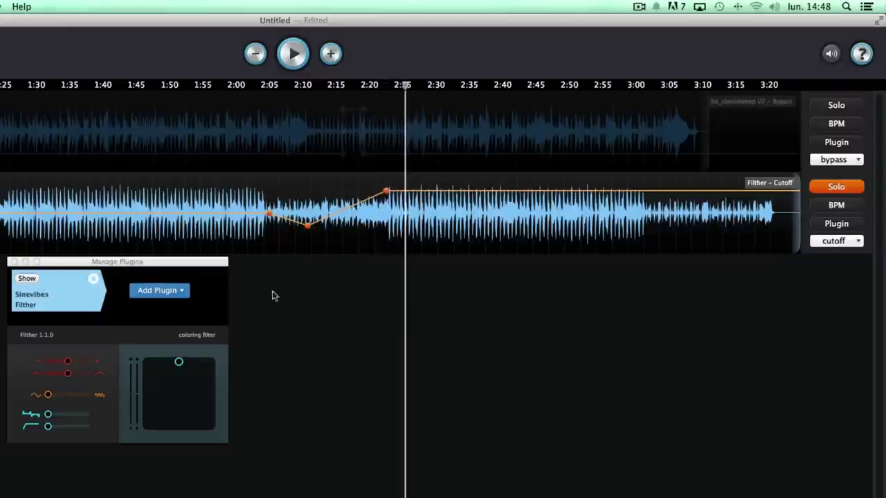
- Play Two Step from about 1:53 and stop after a couple of seconds
left_click(192, 85)
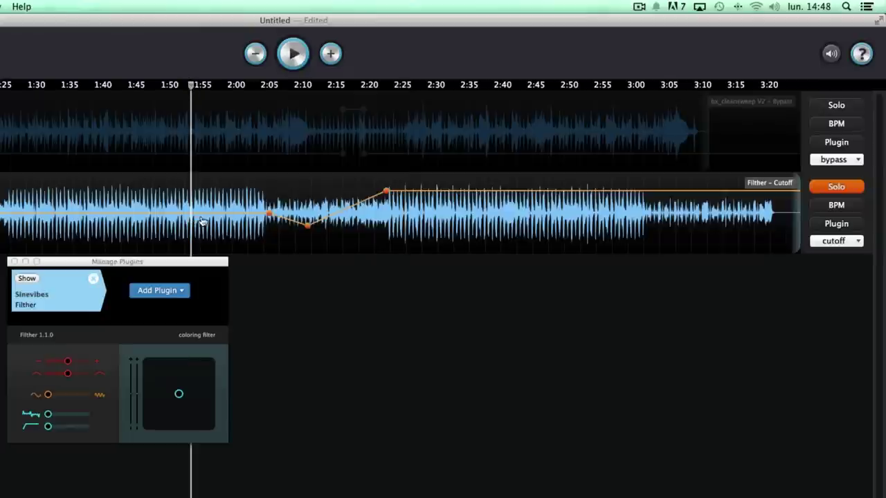
key("space")
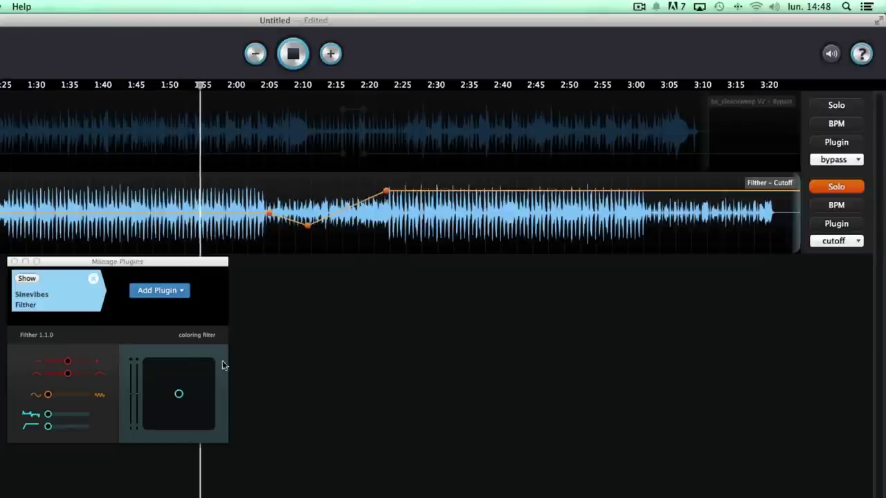
key("space")
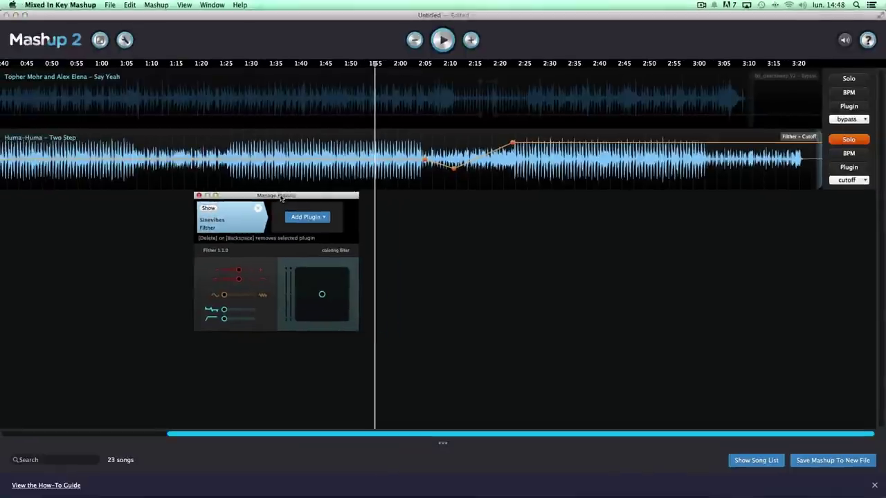
- Close the plugin manager and move Two Step's section from about 2:04 to 2:23 onto a new track below
left_click_drag(222, 197, 171, 189)
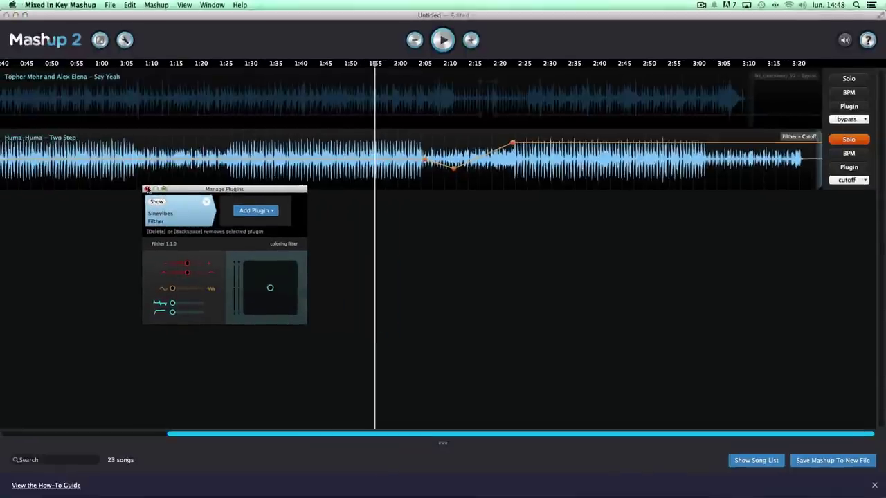
left_click(146, 189)
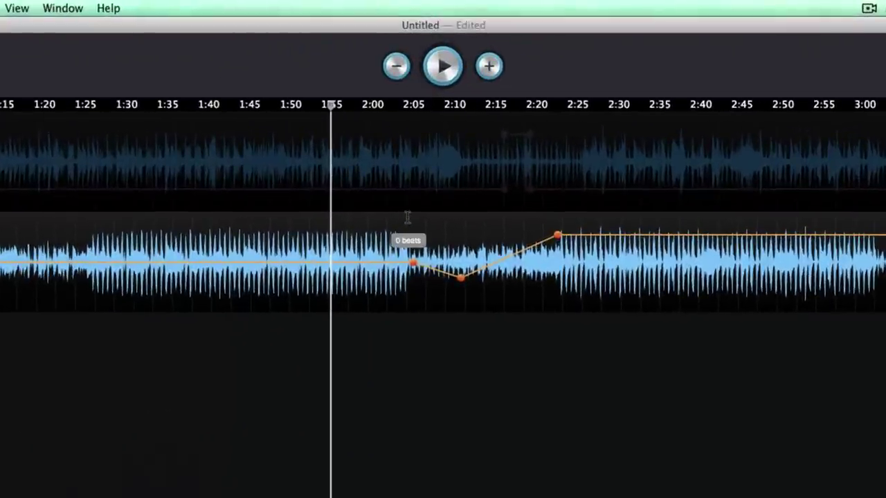
left_click(413, 217)
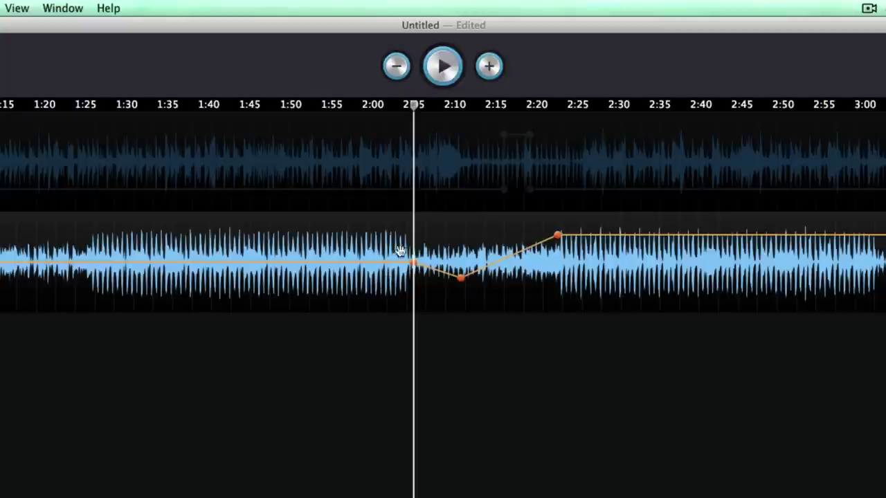
left_click_drag(407, 222, 561, 241)
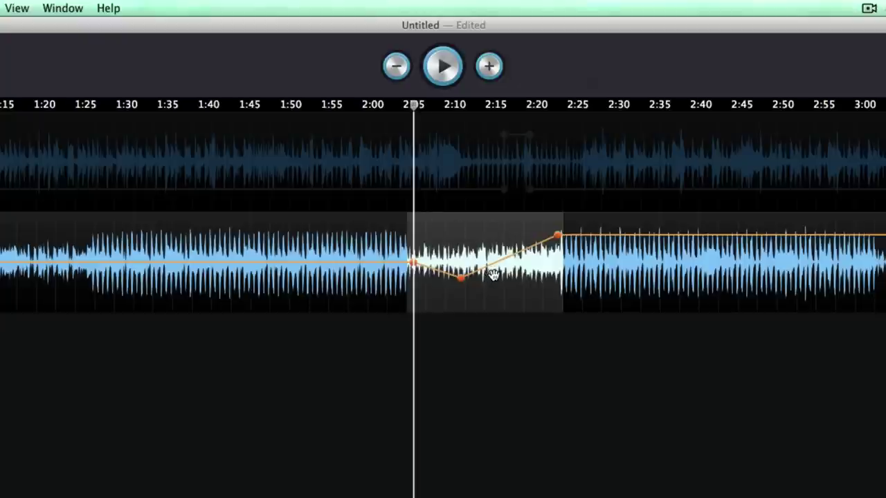
left_click_drag(493, 275, 405, 368)
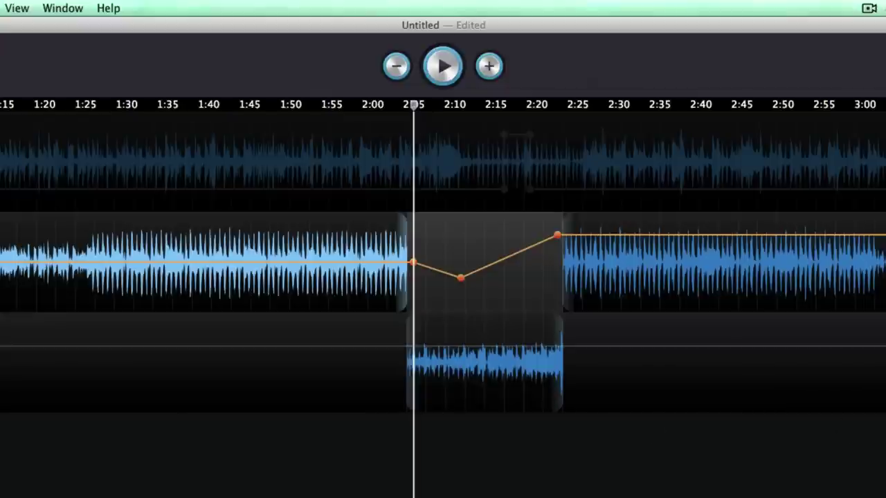
left_click(683, 442)
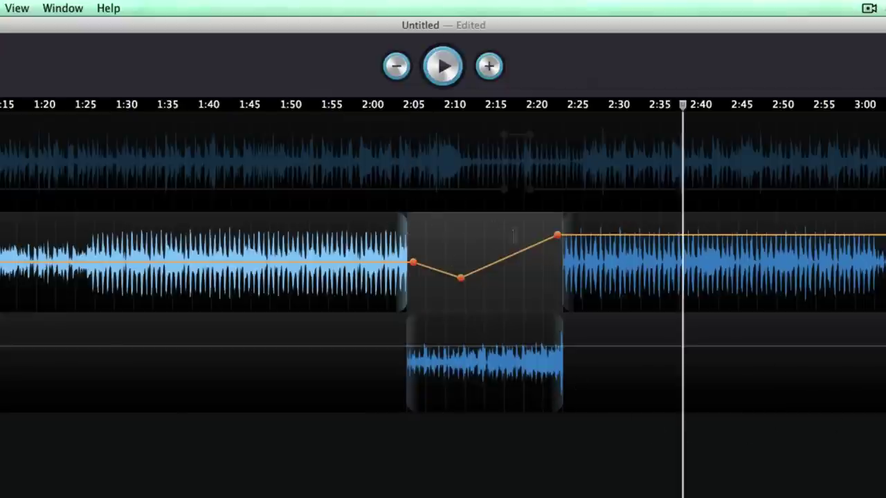
- Delete the cutoff envelope points from the original Two Step track, remove its Filther plugin and close the plugin manager
left_click(413, 267)
left_click(461, 278)
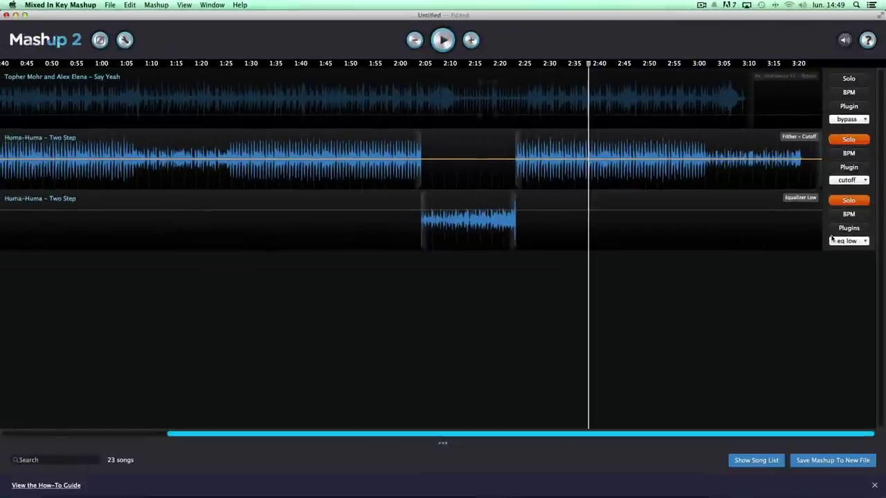
left_click(848, 167)
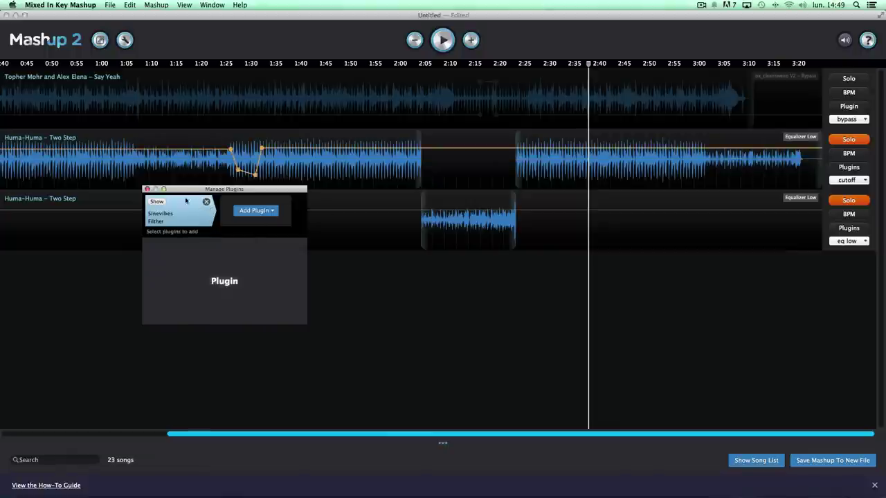
left_click(206, 202)
left_click(146, 189)
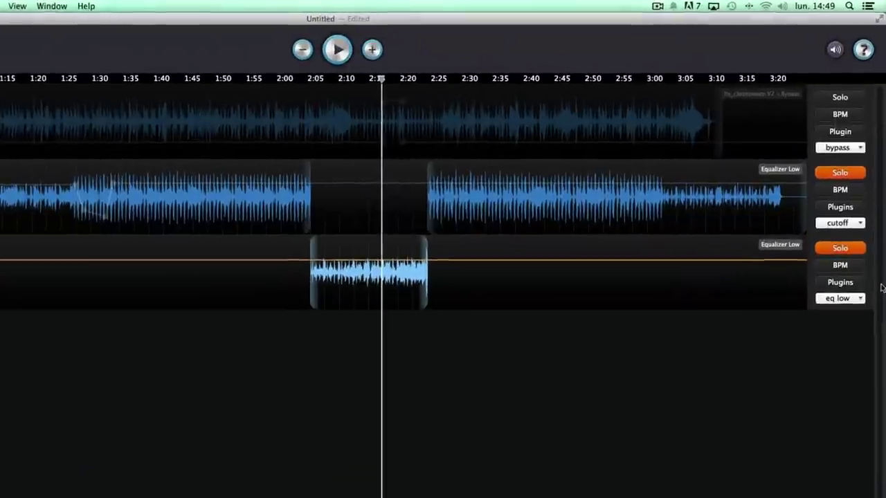
- Add the Sinevibes Filther plugin to the separated Two Step section's track and move the plugin manager clear of the clip
left_click(848, 228)
left_click(215, 203)
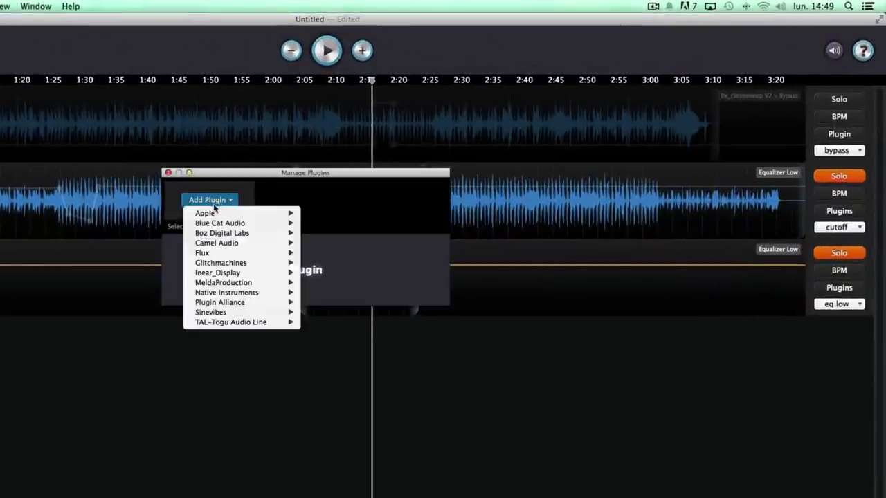
mouse_move(241, 314)
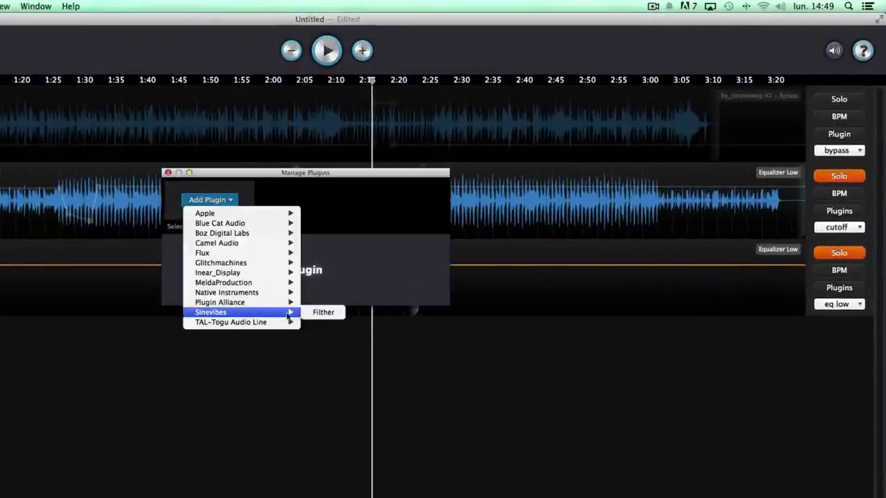
left_click(320, 312)
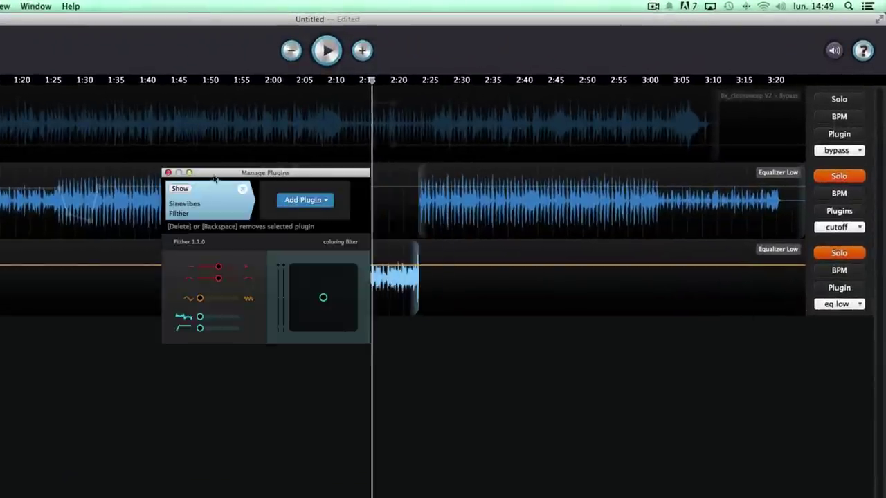
left_click_drag(215, 174, 75, 266)
- Add a Filther cutoff envelope to the separated section, dipping at about 2:12 and rising above its starting level by about 2:22
left_click(834, 305)
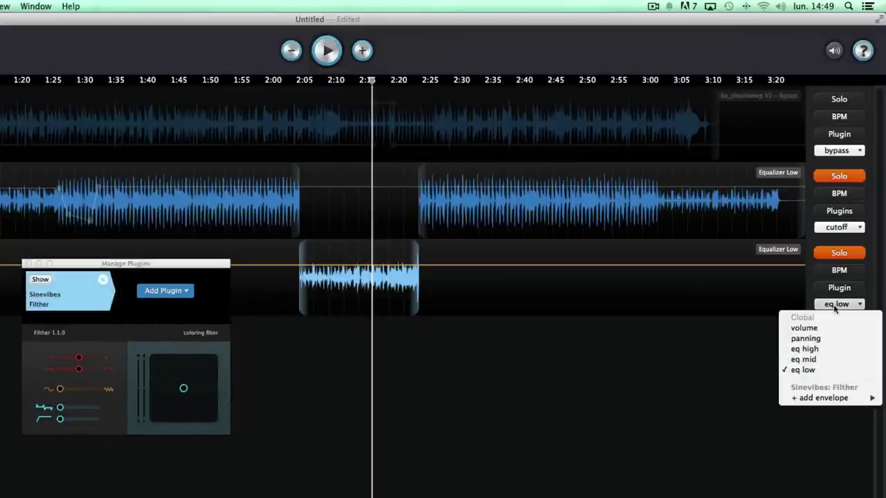
mouse_move(821, 400)
left_click(753, 399)
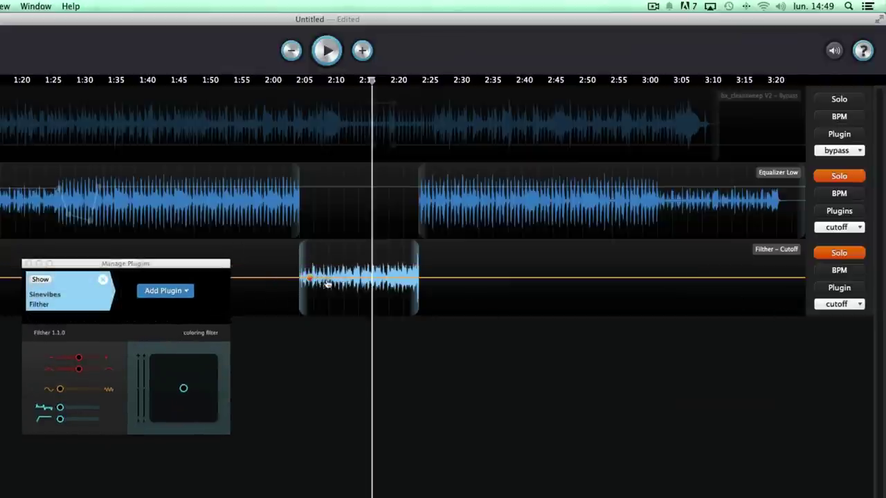
left_click_drag(328, 279, 414, 260)
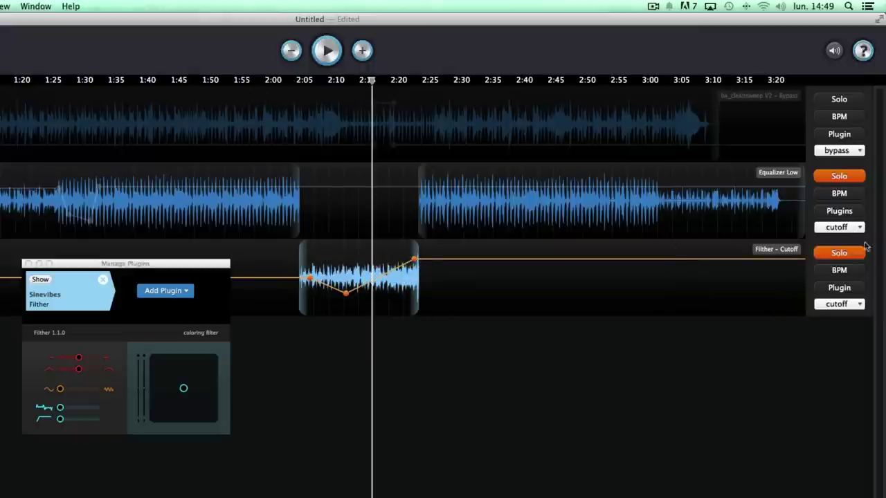
- Play the soloed Two Step tracks from about 1:59 through the filtered section, stop at about 2:25 and close the plugin manager
left_click(269, 81)
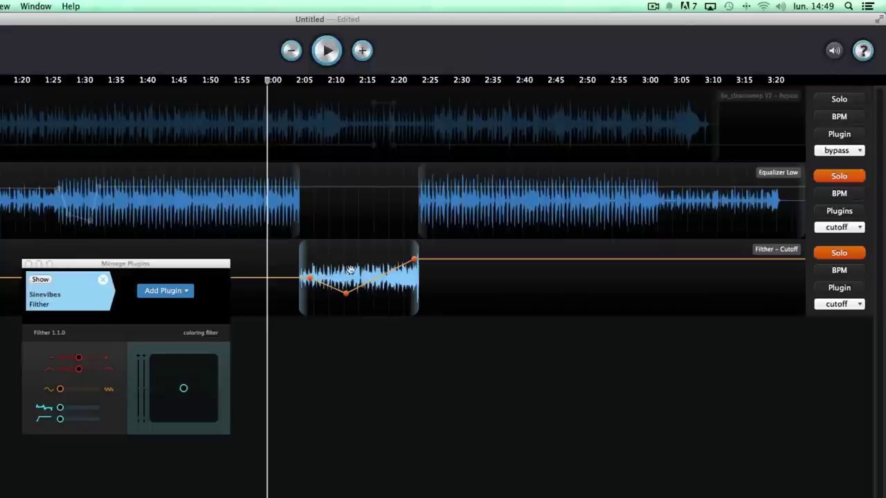
key("space")
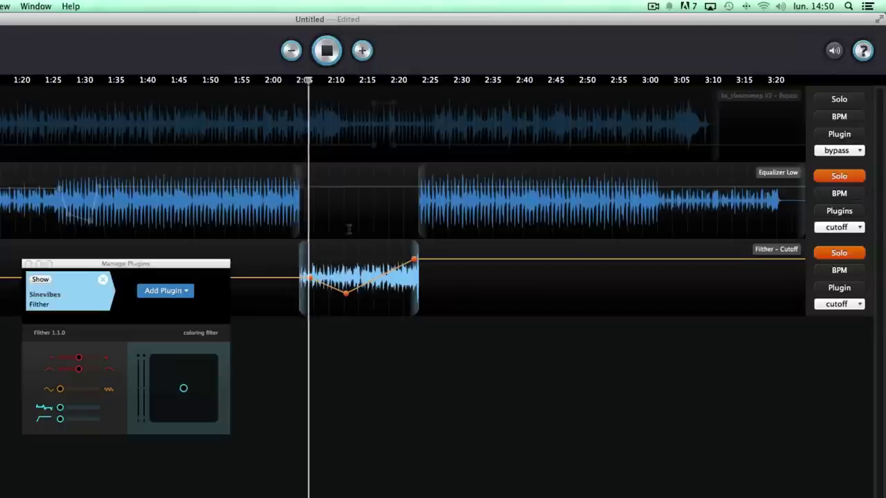
left_click(400, 80)
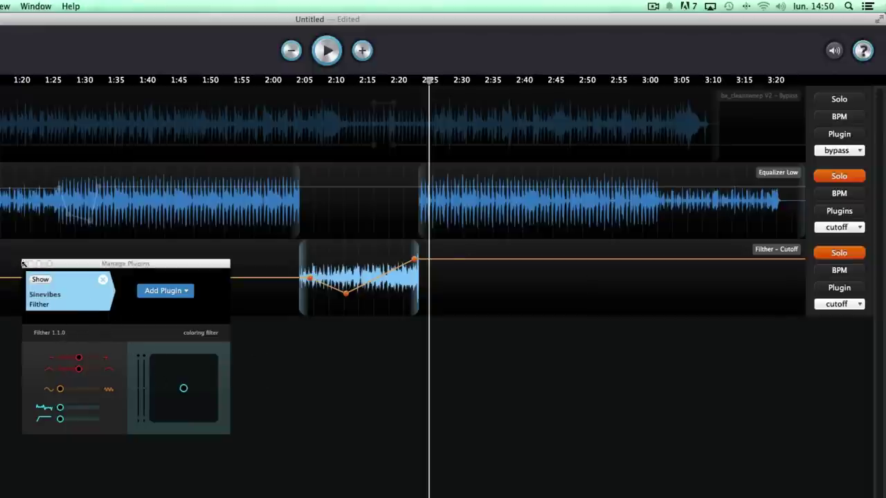
left_click(28, 263)
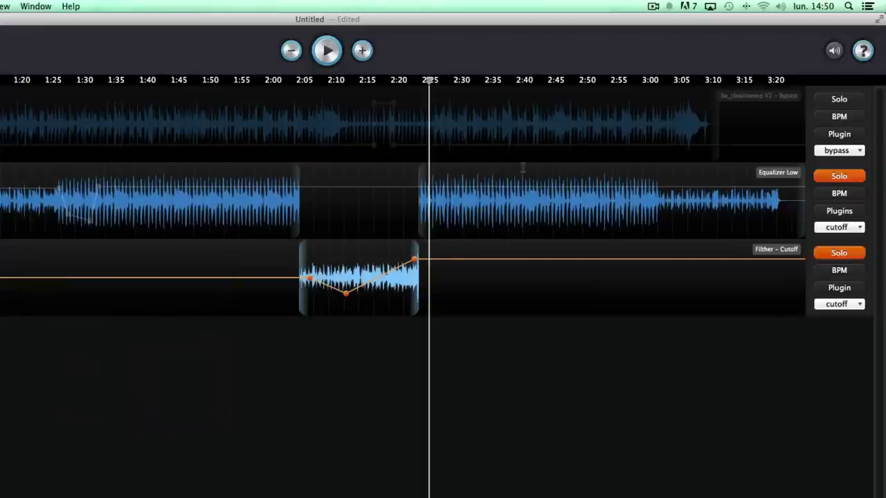
- Copy Two Step's section from about 2:40 to 2:57 onto a new track at the same time position
left_click_drag(523, 166, 631, 173)
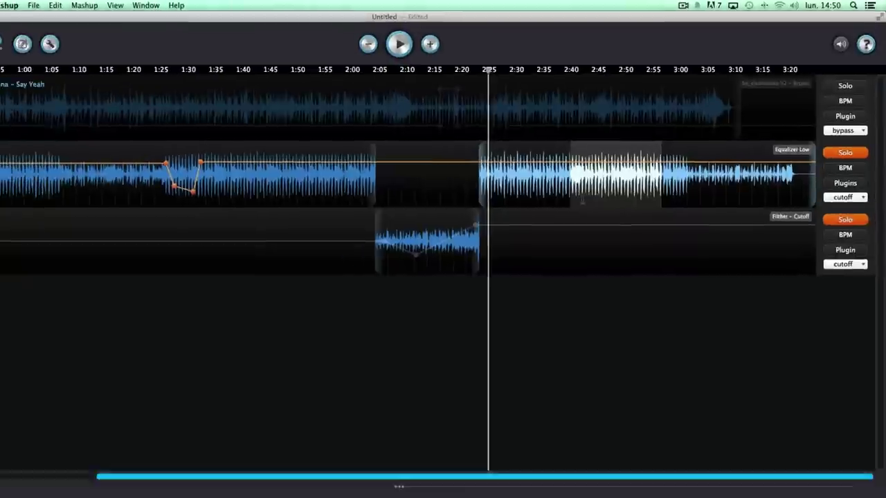
key("alt")
left_click_drag(614, 182, 595, 296)
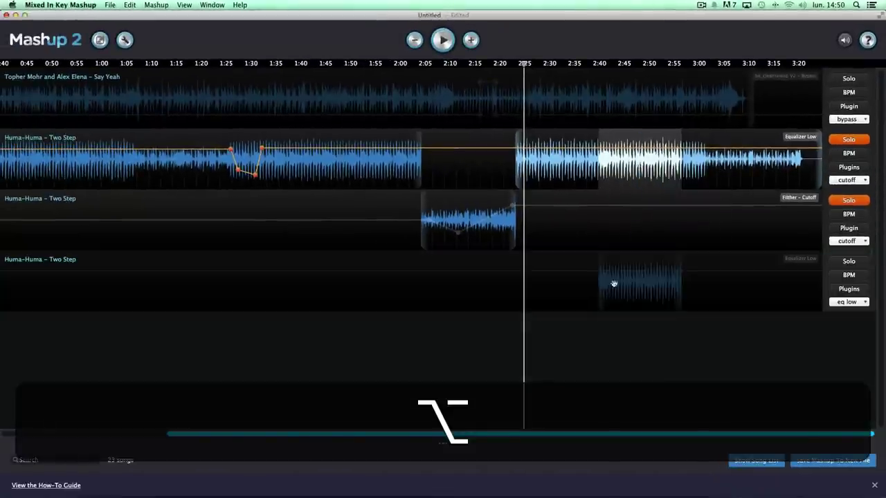
- Turn off solo on the filtered section's track and solo only the original Two Step track and the new copy
left_click(846, 201)
left_click(838, 141)
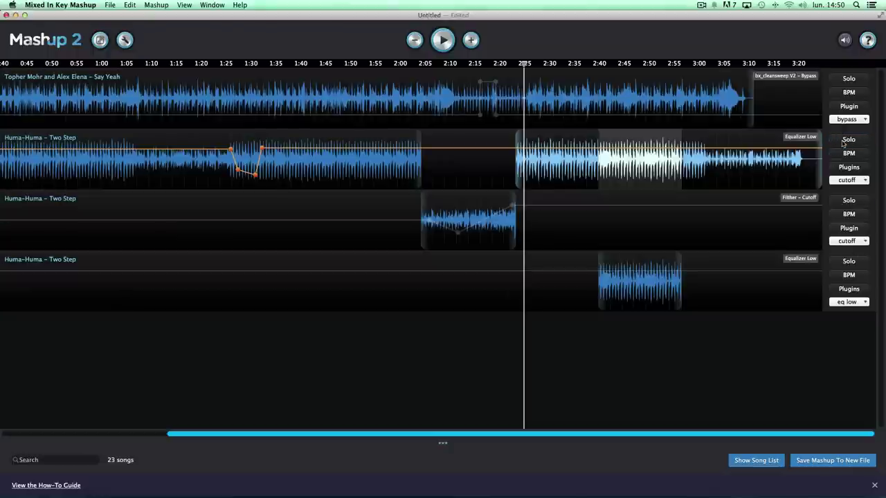
left_click(844, 141)
left_click(836, 265)
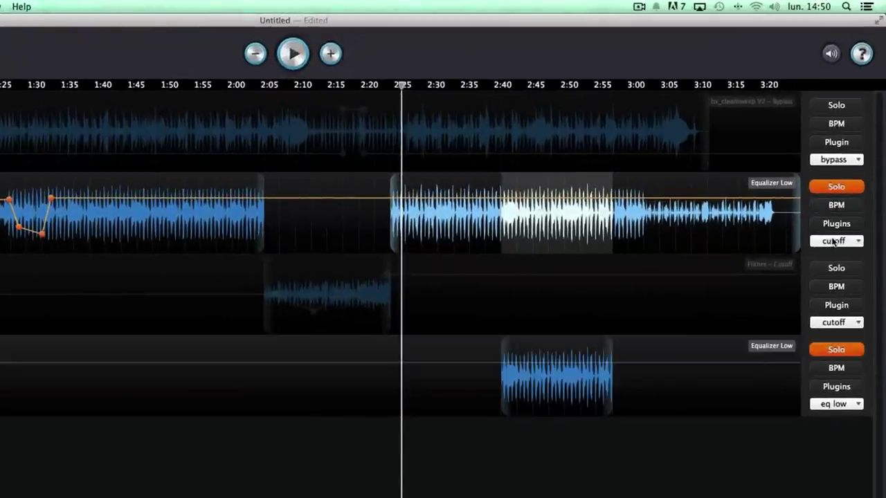
- Add opposite panning envelopes at about 2:41, raising the original Two Step track's line and lowering the copied section's line
left_click(835, 240)
left_click(841, 277)
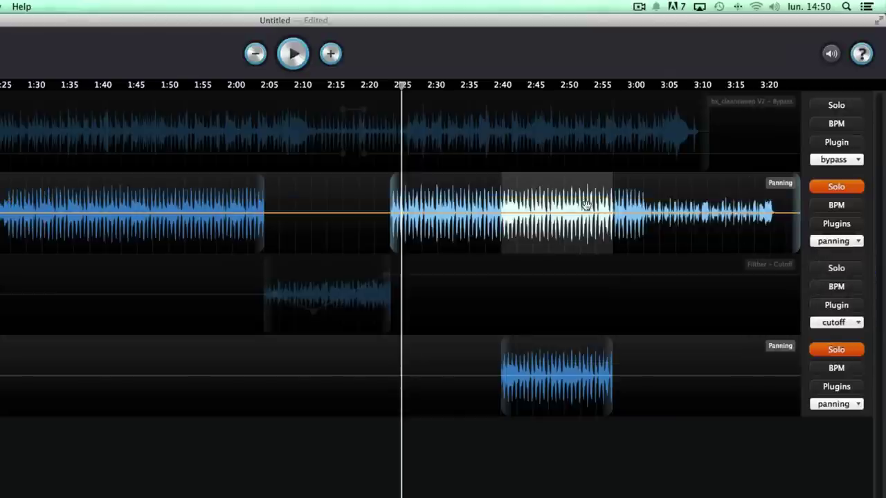
left_click_drag(510, 213, 515, 174)
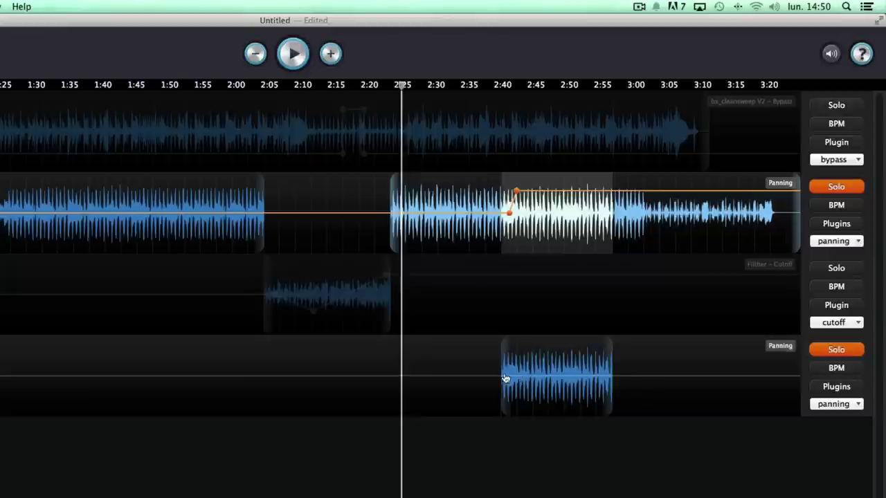
left_click_drag(506, 376, 503, 413)
left_click(512, 399)
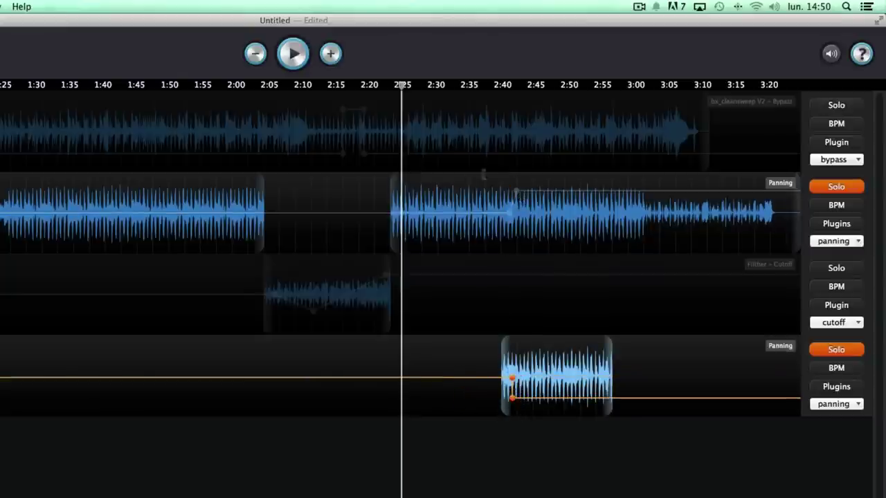
- Play the oppositely panned Two Step tracks from about 2:39 and stop at about 2:55
left_click(498, 85)
key("space")
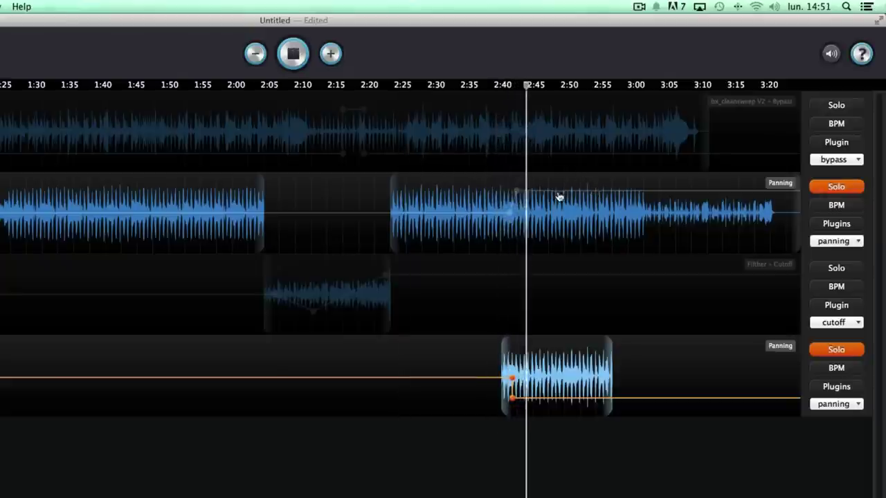
key("space")
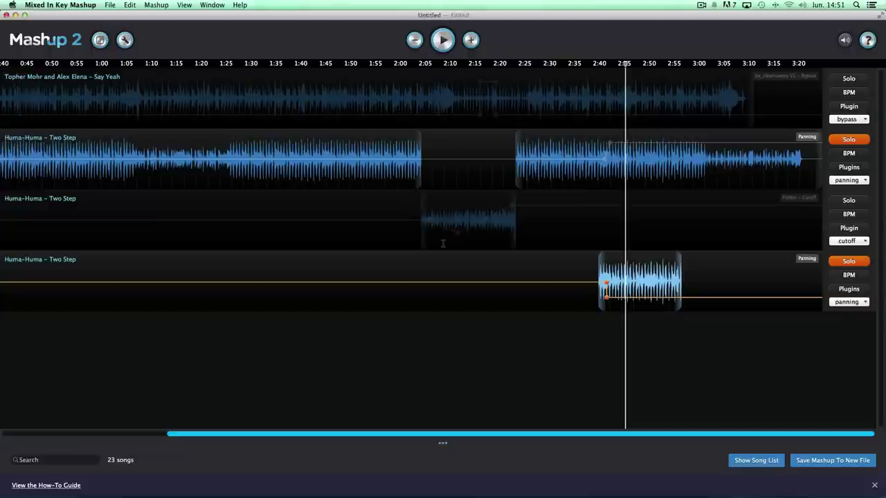
- Place the playhead at about 2:31 and show the whole mashup timeline
left_click(522, 356)
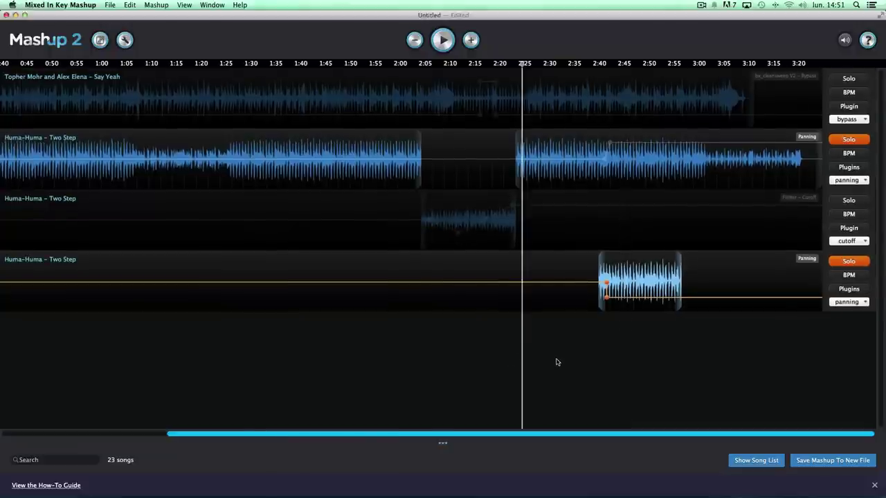
left_click(557, 362)
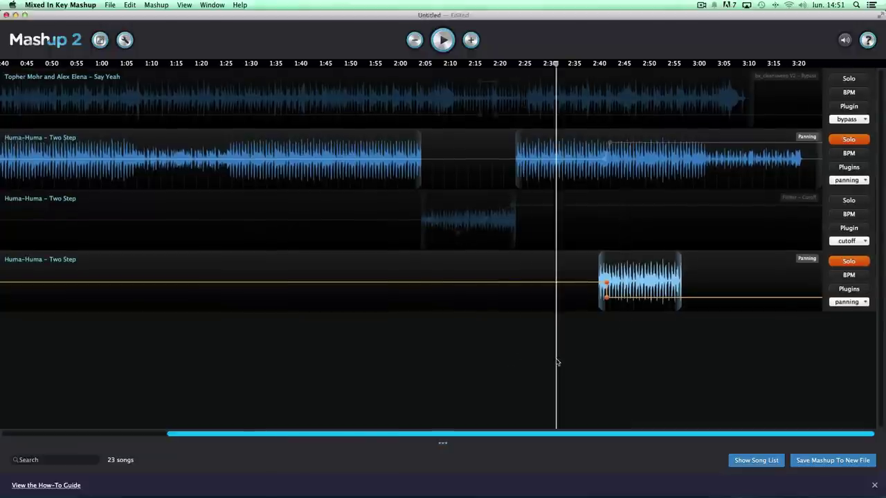
scroll(557, 362, "down", 3)
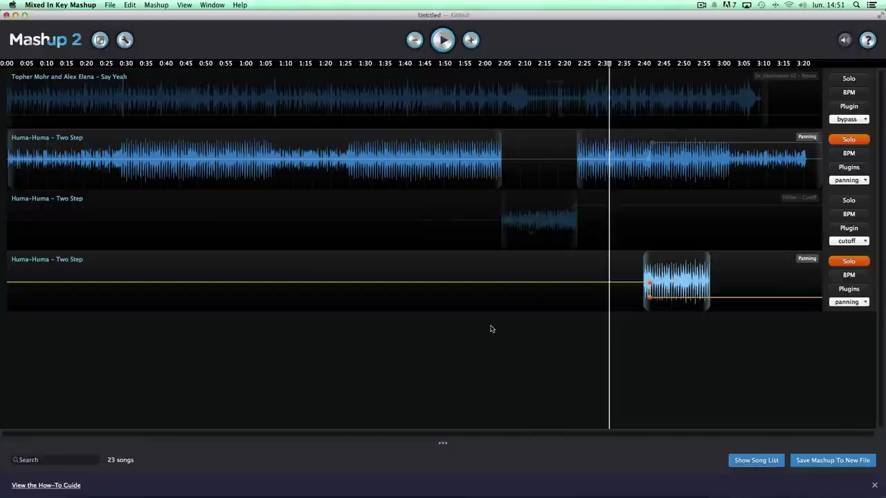